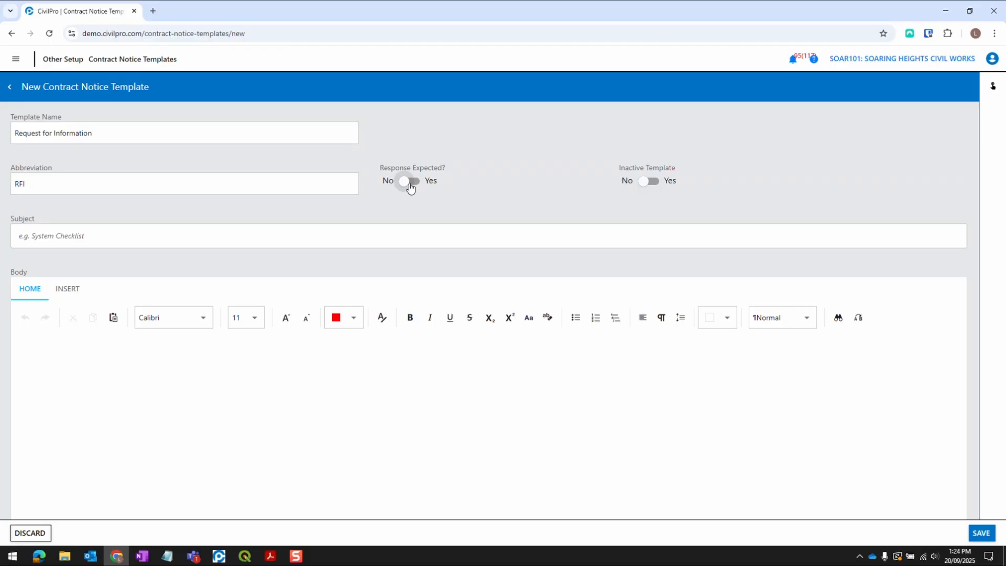
Mark the notice template as expecting a response and set its subject to "RFI -".
left_click(409, 181)
left_click(147, 239)
type("RFI -")
Insert a table of two rows and five columns in the template body and make both rows taller.
left_click(64, 335)
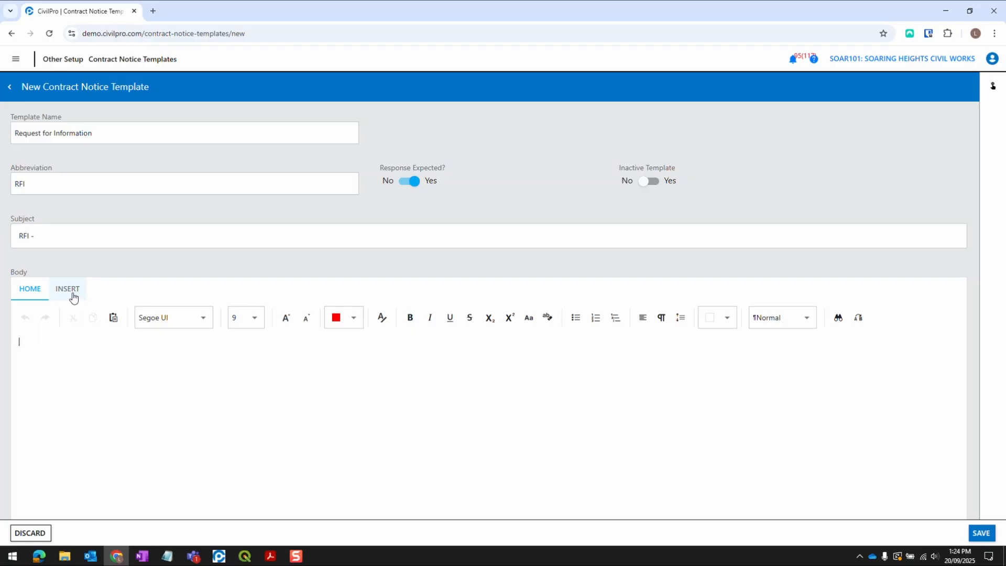
left_click(69, 289)
left_click(42, 317)
left_click(515, 354)
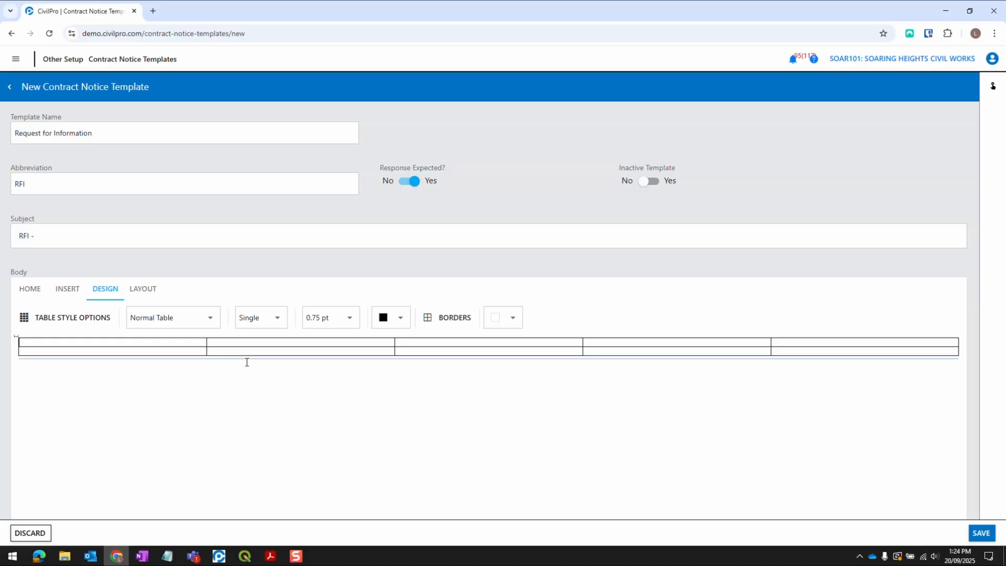
left_click_drag(247, 362, 242, 390)
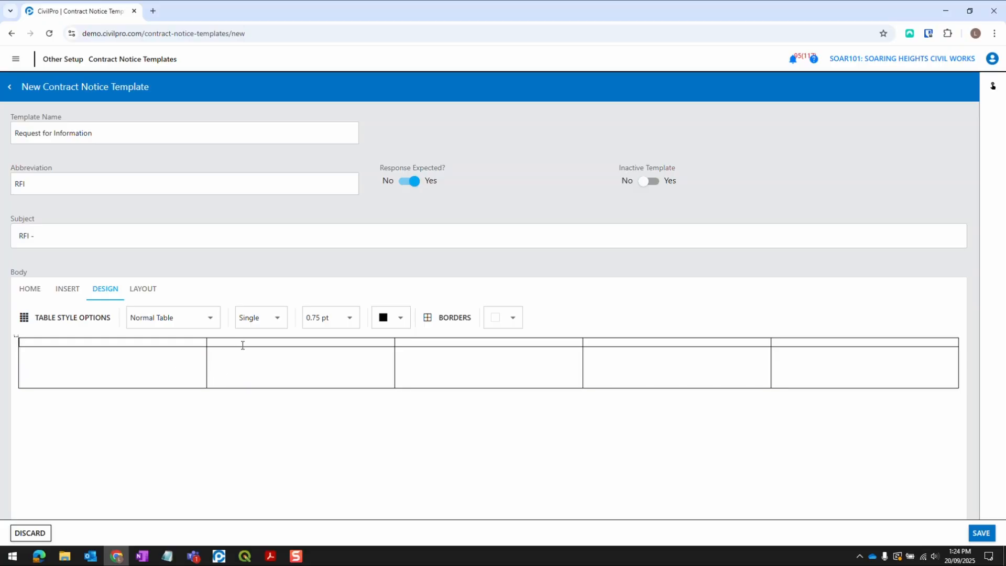
mouse_move(241, 347)
left_mouse_down()
mouse_move(233, 370)
mouse_move(238, 361)
left_mouse_up()
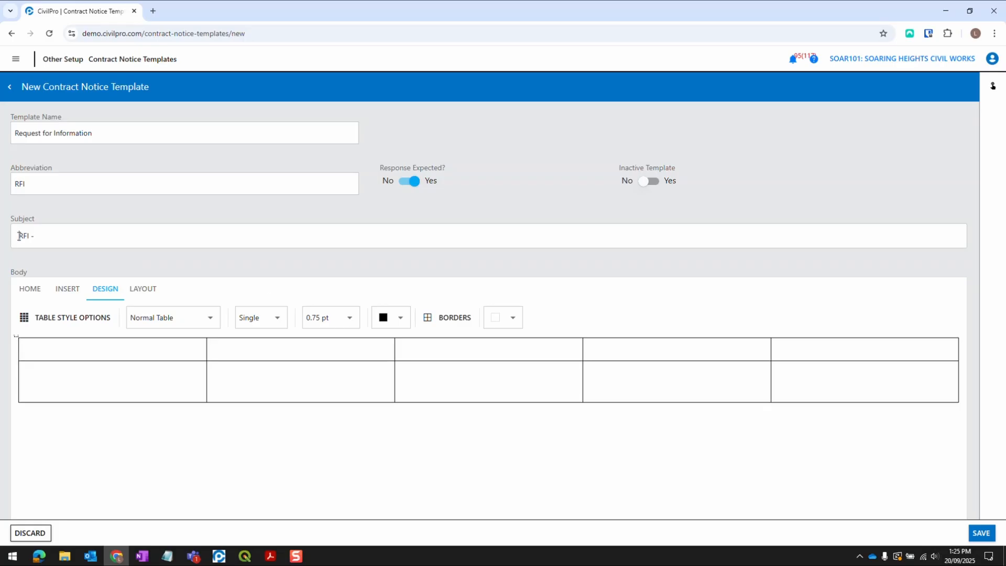
Add the Project No and Project Name fields before "RFI" in the subject, separated by hyphens, and insert the CN Ref field.
left_click(992, 86)
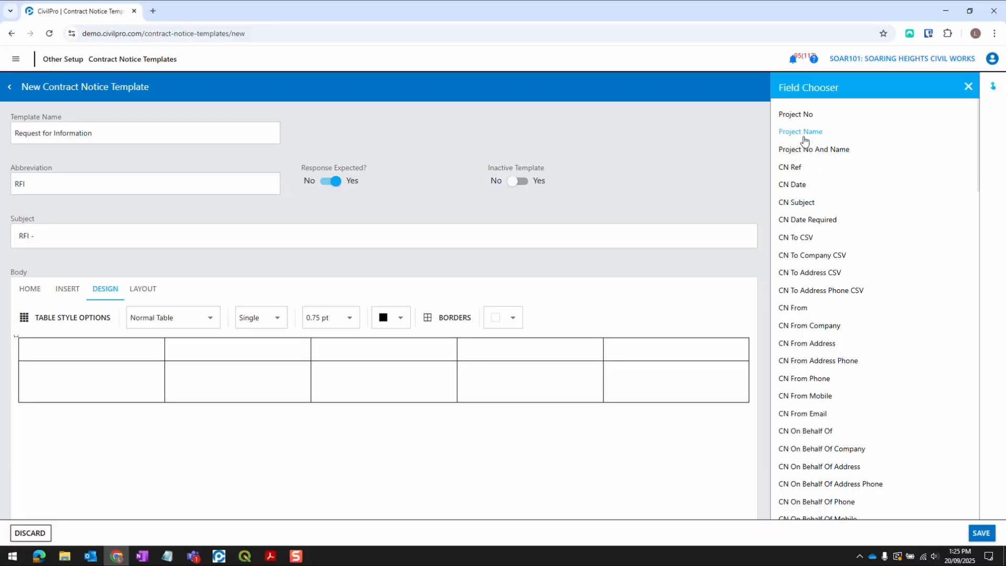
left_click(798, 115)
type("-")
left_click(793, 133)
type("-")
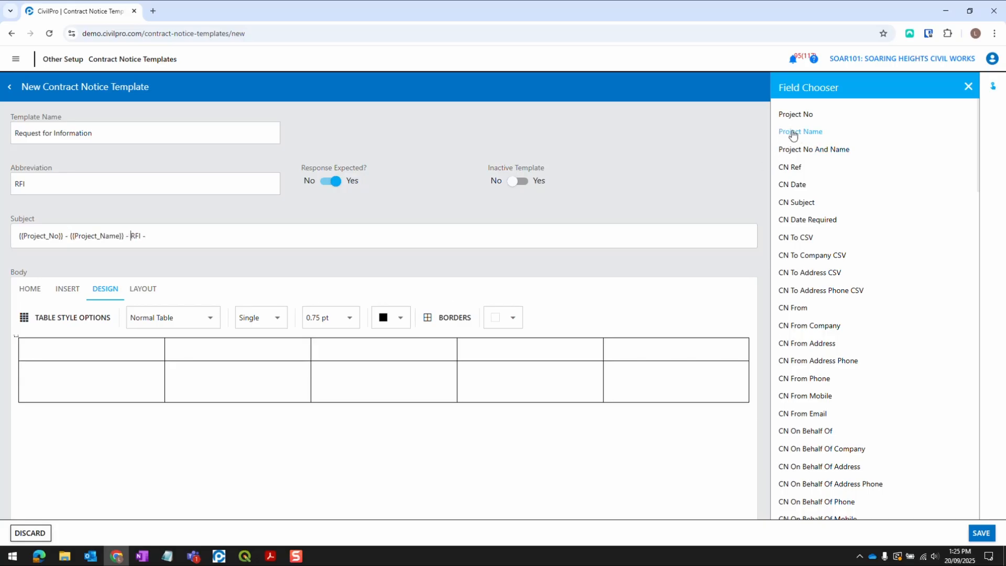
left_click(794, 172)
left_click(22, 351)
Review the body of the completed Request For Information template and save the template.
scroll(859, 326, "down", 2)
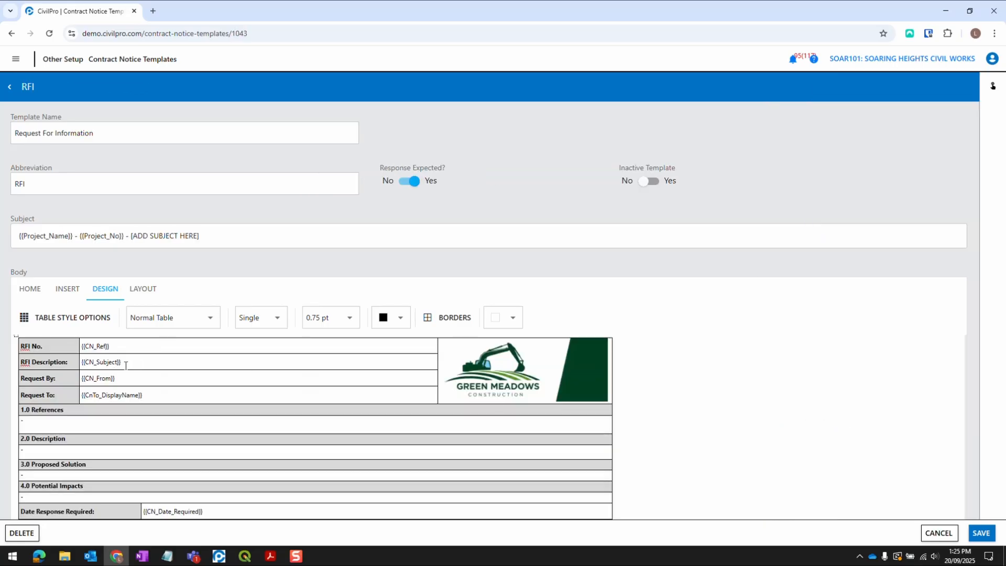
scroll(102, 373, "down", 1)
scroll(102, 375, "down", 2)
scroll(105, 366, "up", 3)
left_click(980, 533)
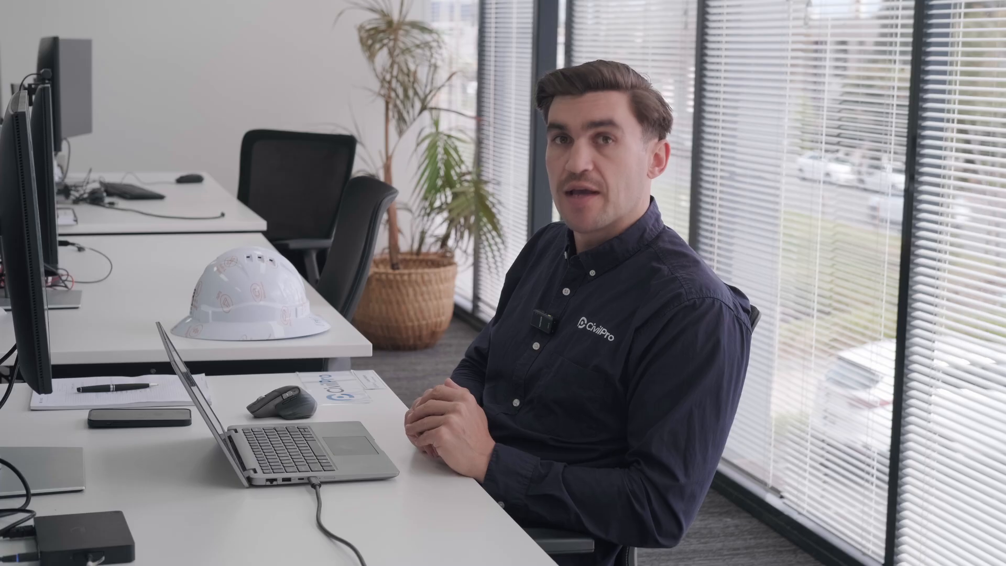
Open the Contract Notices register under Document Management.
left_click(27, 63)
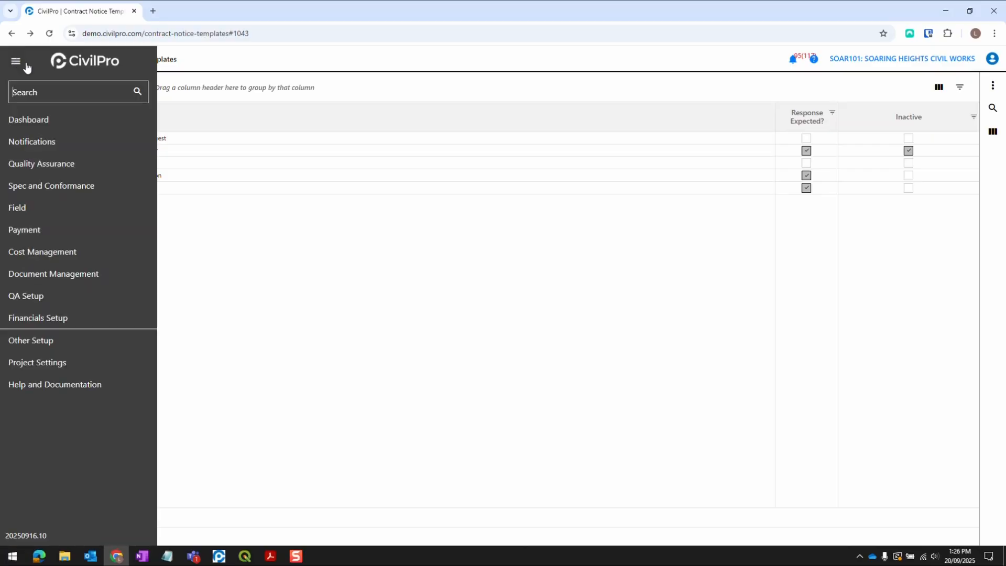
mouse_move(68, 278)
left_click(194, 272)
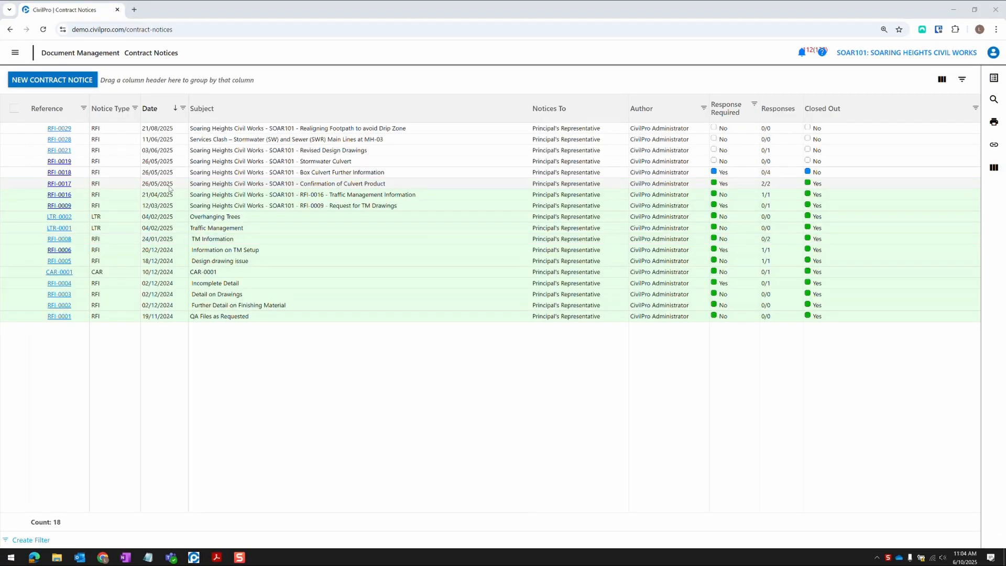
Create a new contract notice of type Request For Information, continue to its template and save it.
left_click(50, 81)
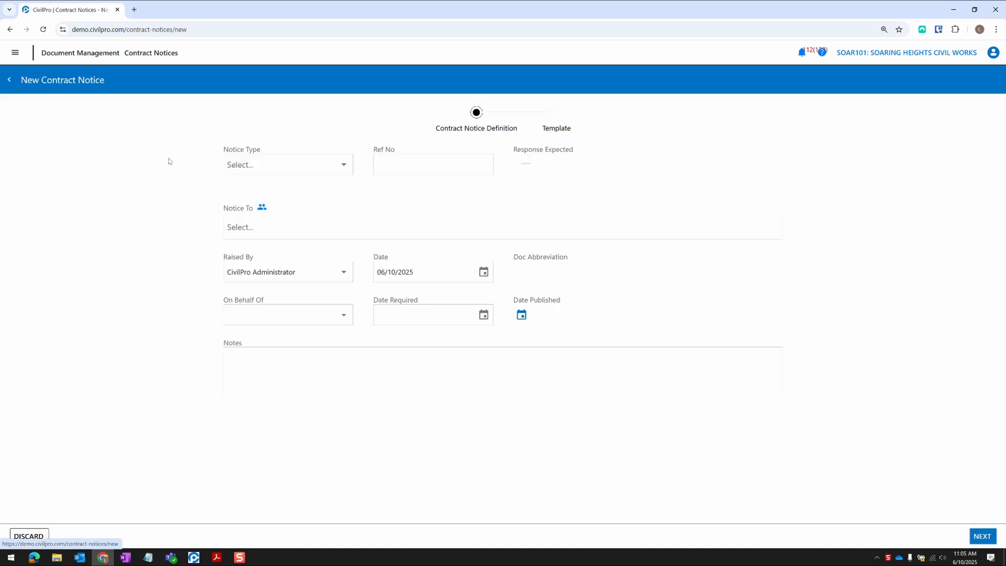
left_click(255, 166)
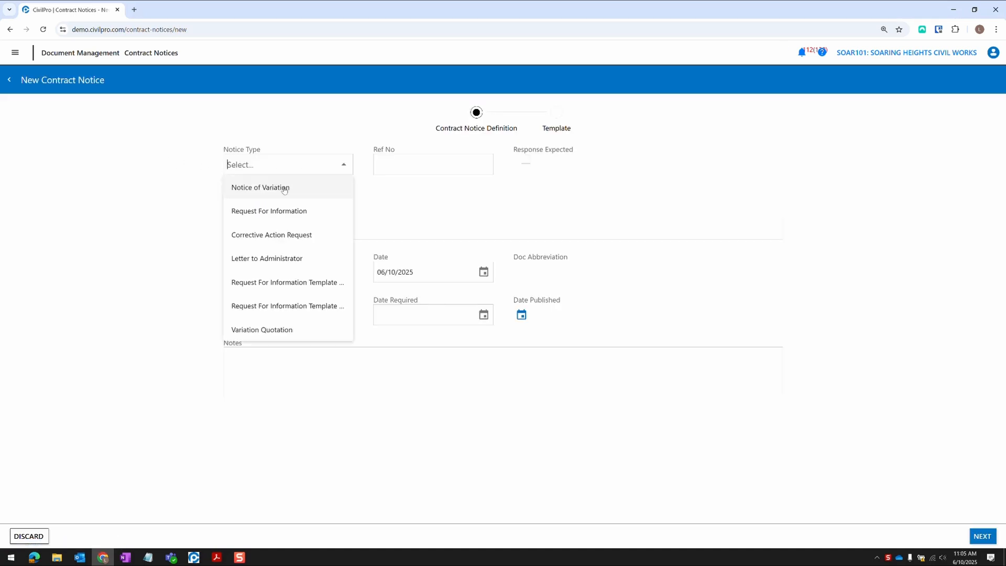
left_click(299, 212)
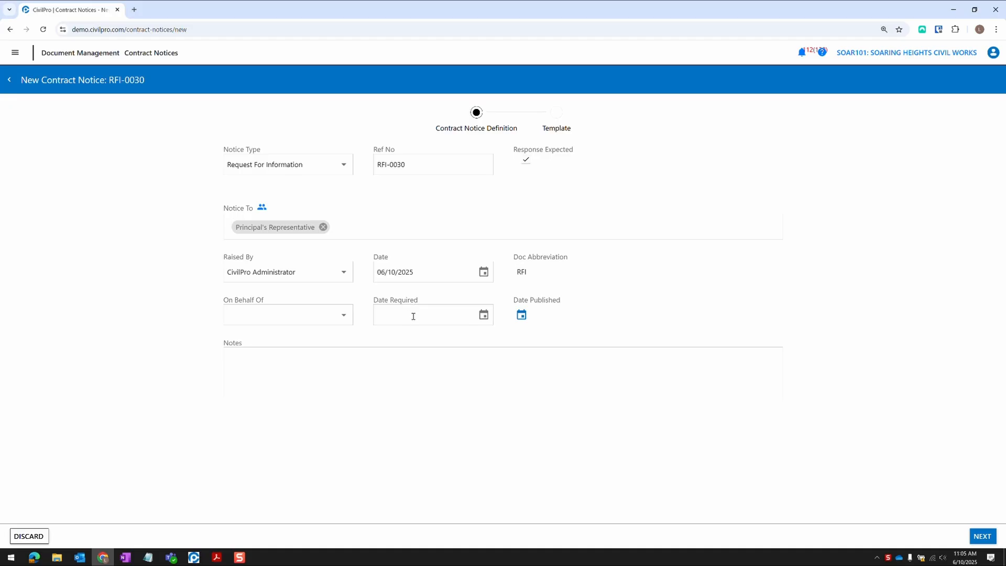
left_click(982, 537)
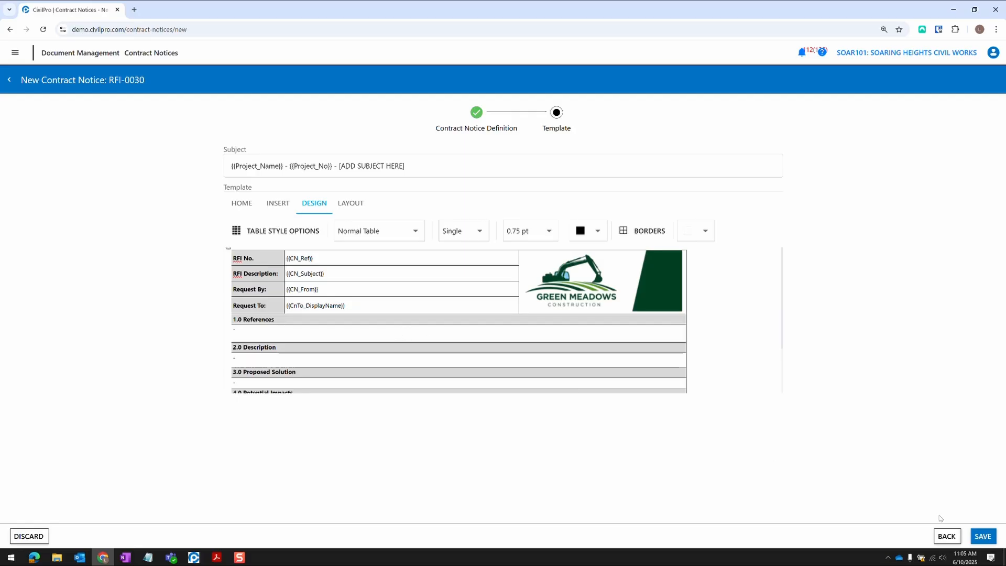
left_click(982, 536)
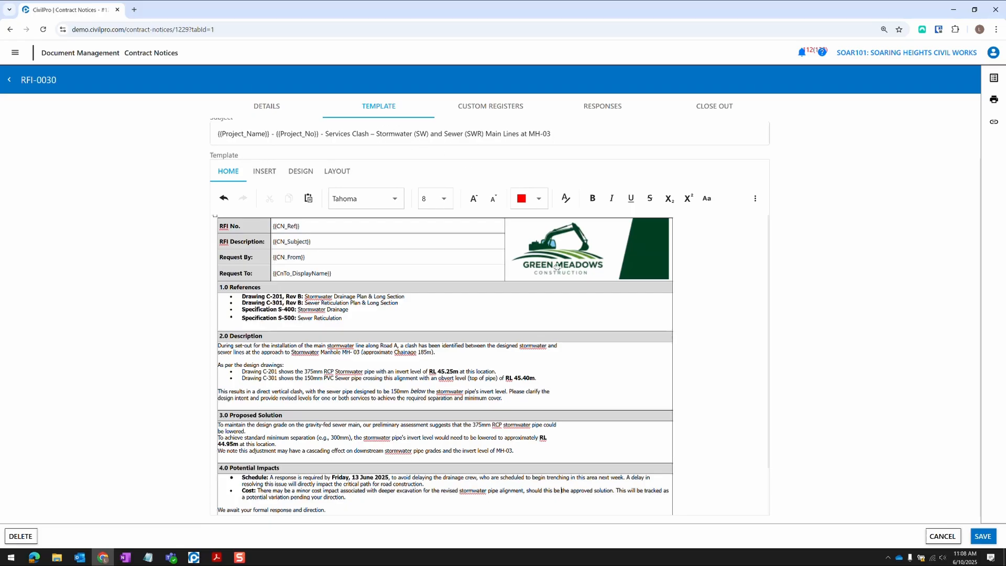
left_click(755, 198)
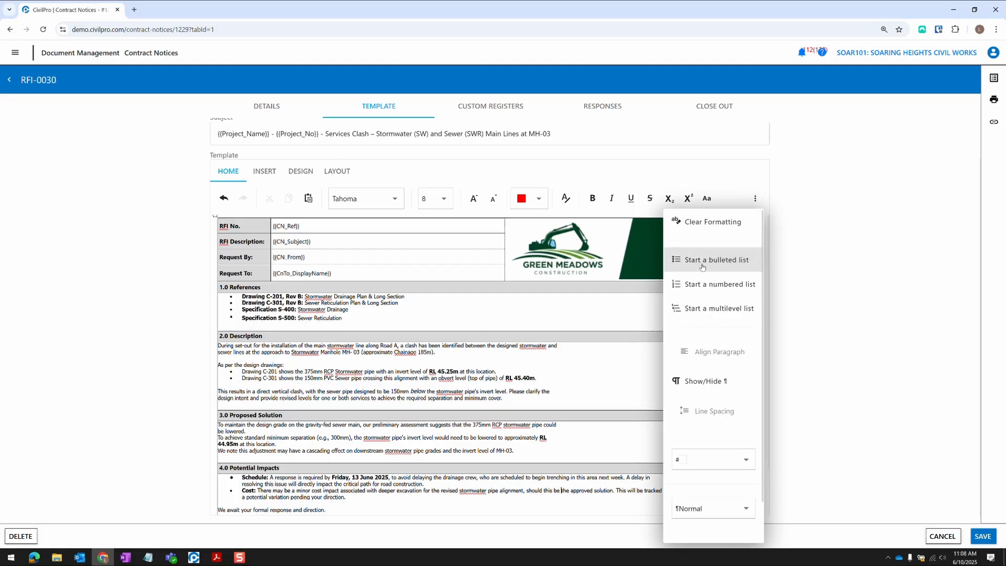
left_click(746, 258)
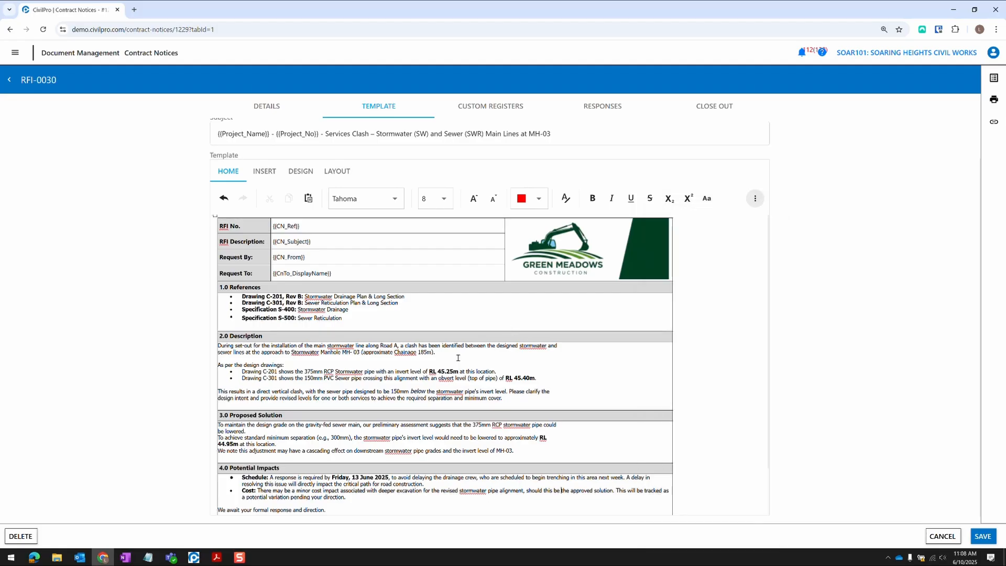
scroll(367, 351, "up", 1)
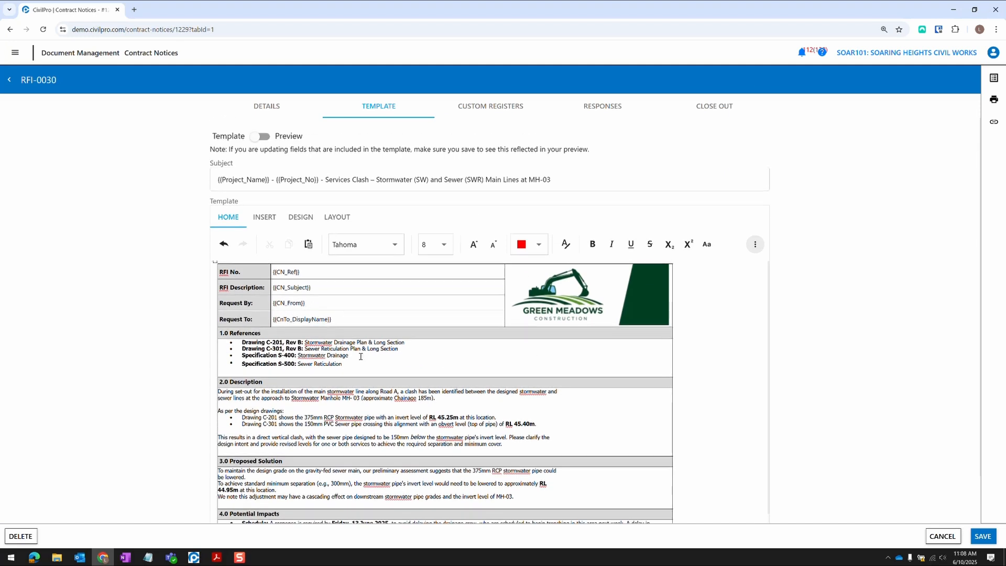
Show the related items of the RFI-0030 notice and save the notice.
left_click(994, 121)
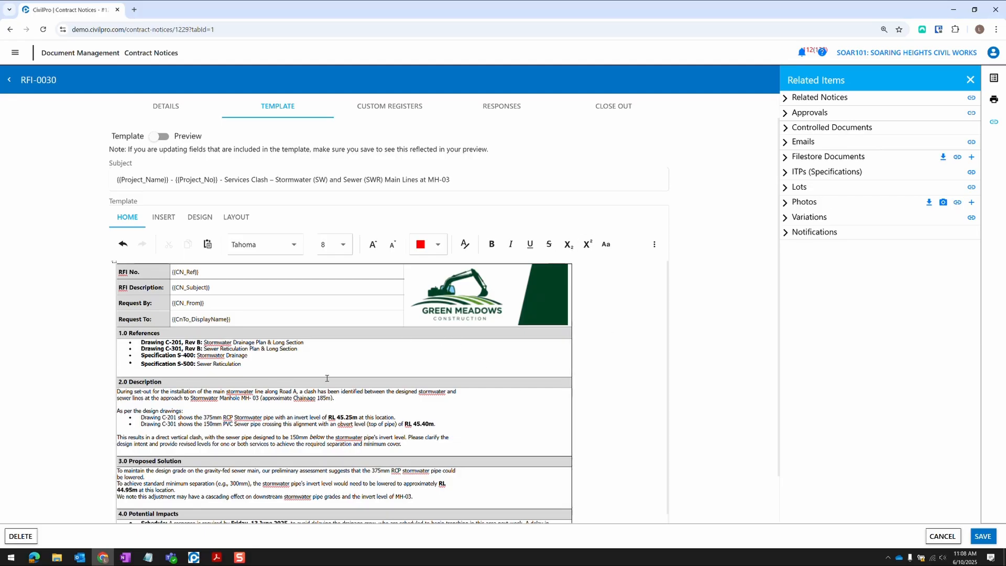
left_click(975, 532)
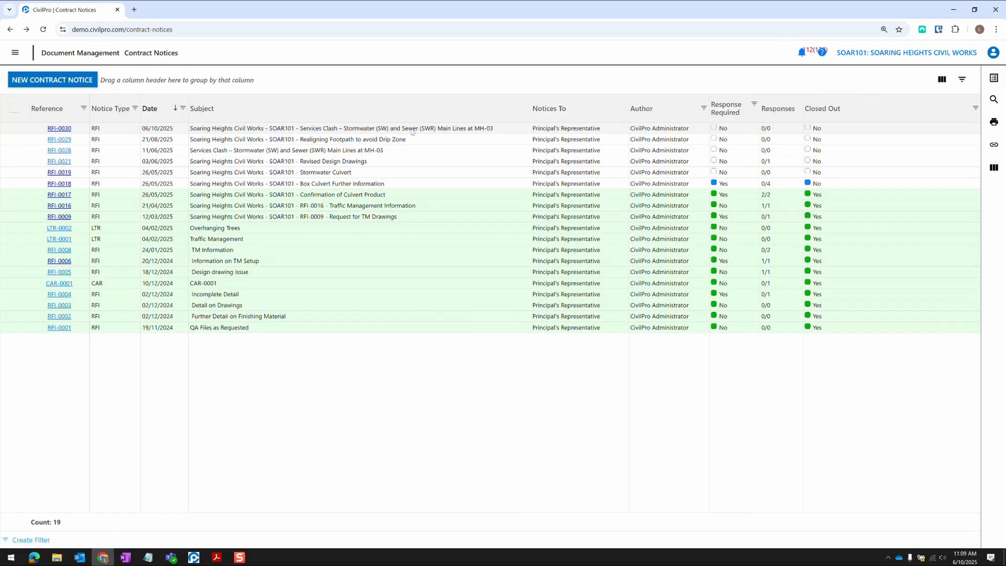
Reopen notice RFI-0030 and link lot EXGNRL006 to it as a related item.
left_click(61, 130)
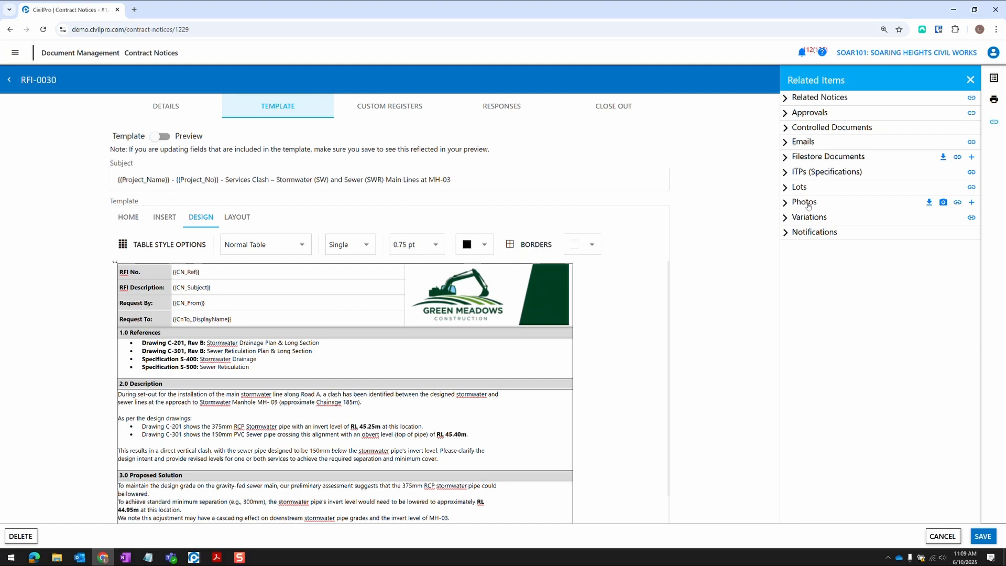
left_click(971, 188)
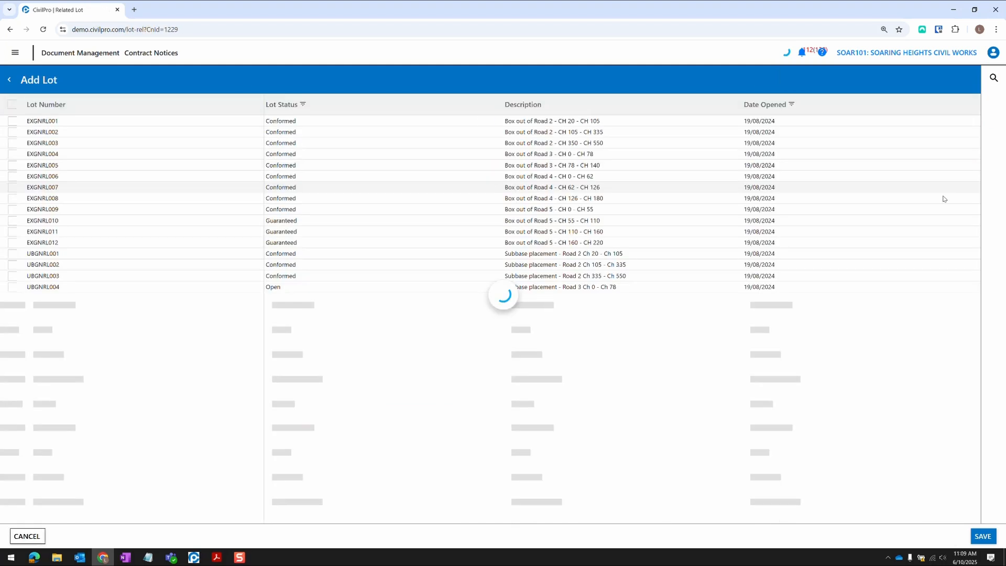
left_click(12, 176)
left_click(10, 186)
left_click(12, 188)
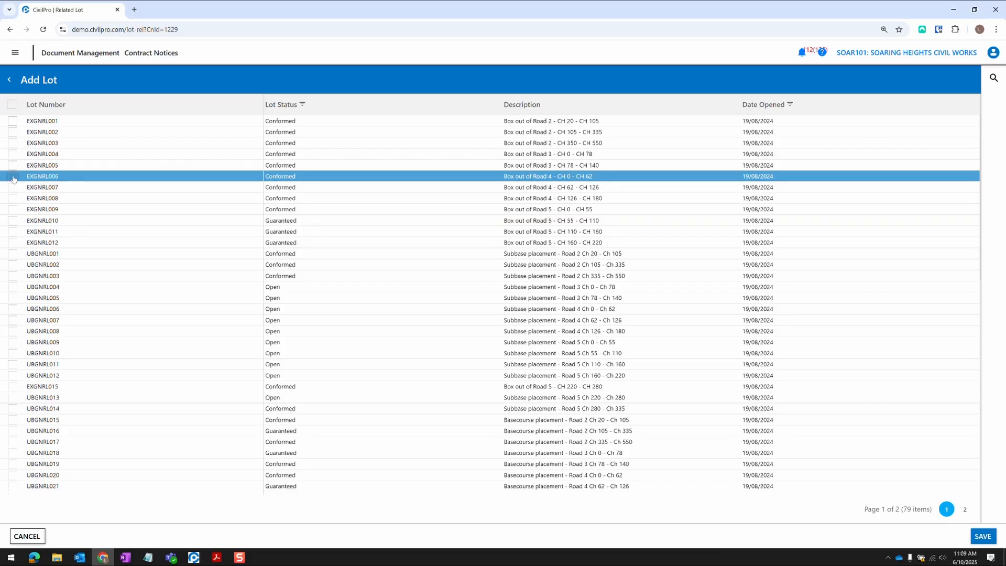
left_click(983, 537)
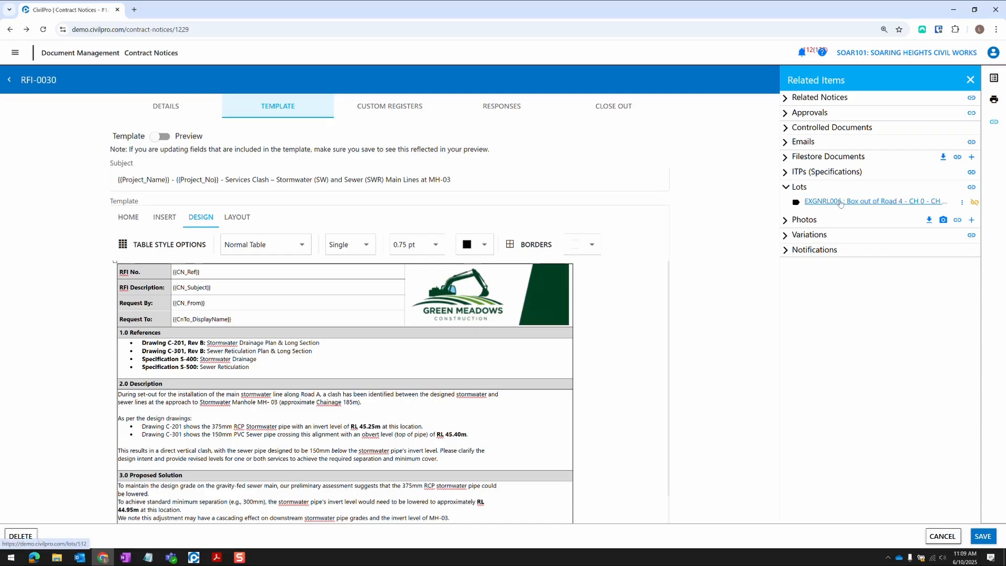
Review the RFI-0030 template text from the references to the response details and save the notice.
scroll(242, 367, "down", 3)
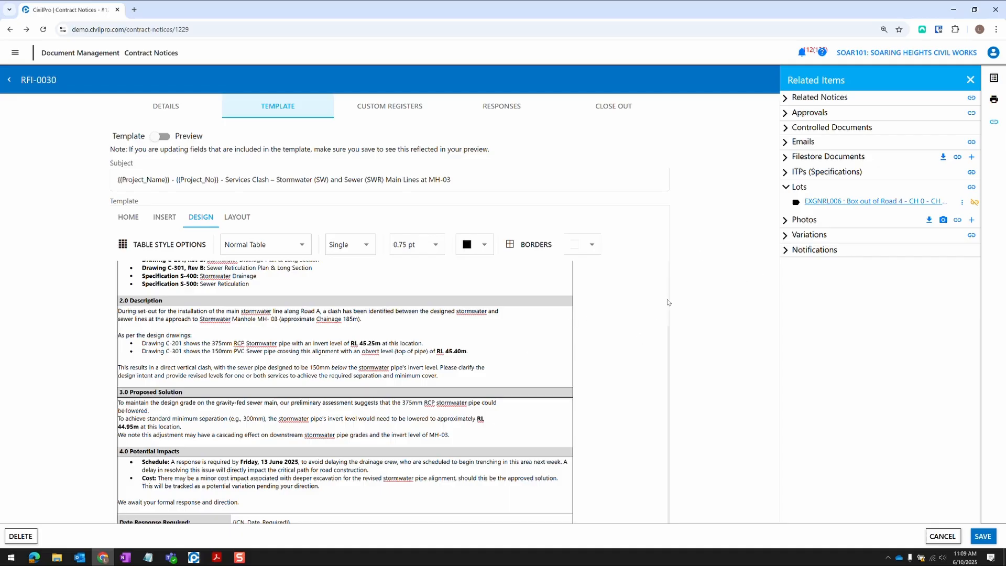
key("ctrl+minus")
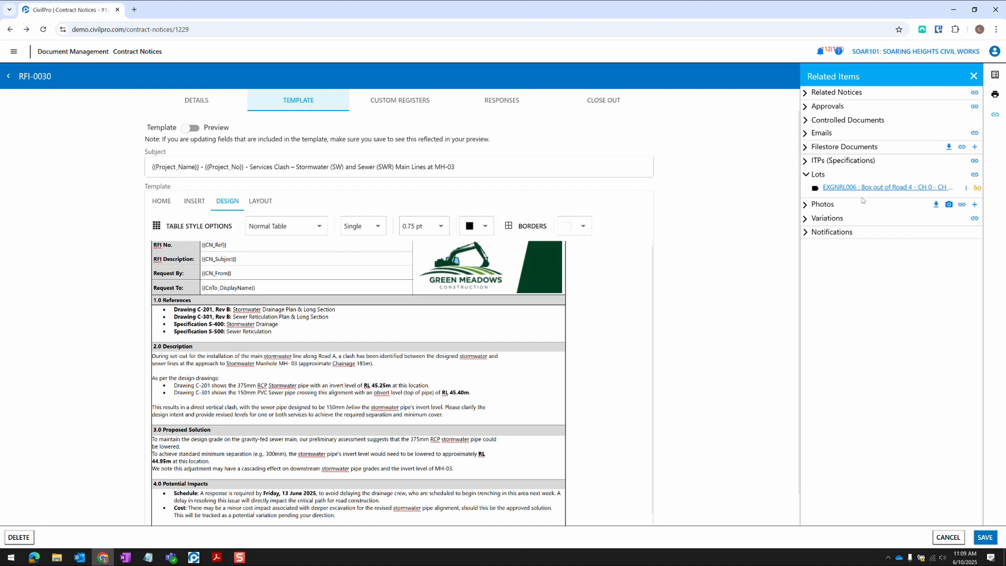
scroll(278, 408, "down", 1)
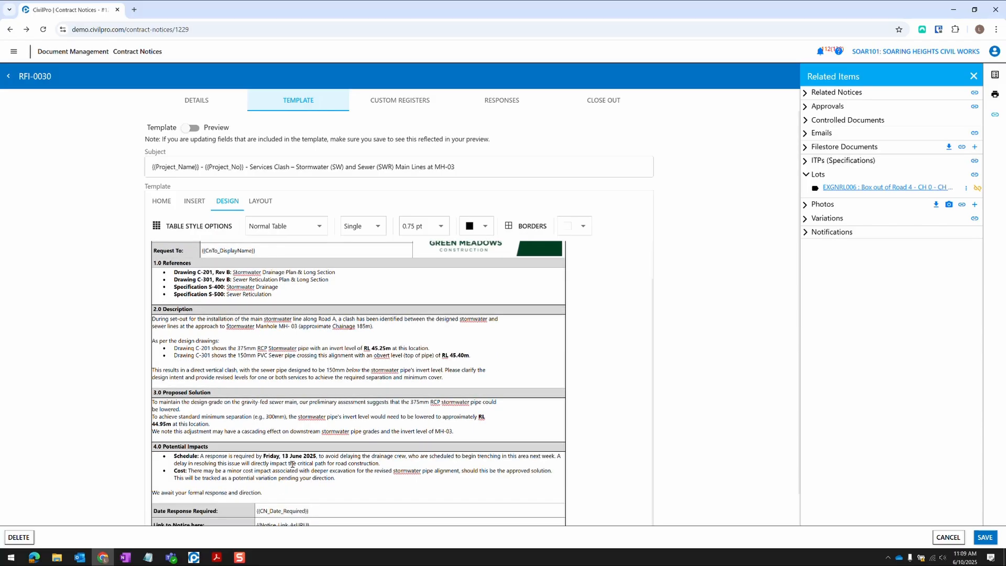
scroll(292, 464, "up", 1)
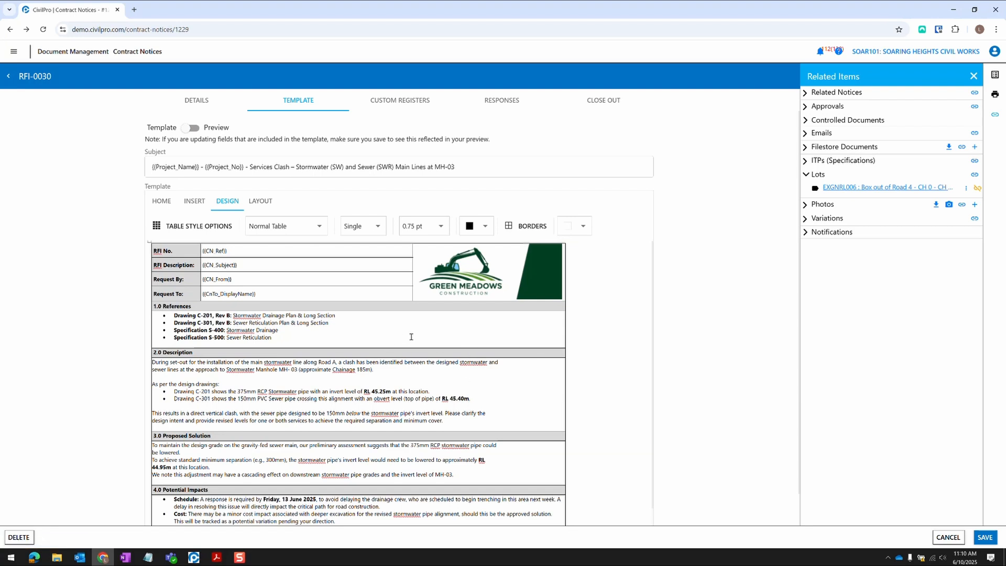
left_click(986, 538)
Start emailing the RFI-0030 notice and agree to render it first.
left_click(994, 74)
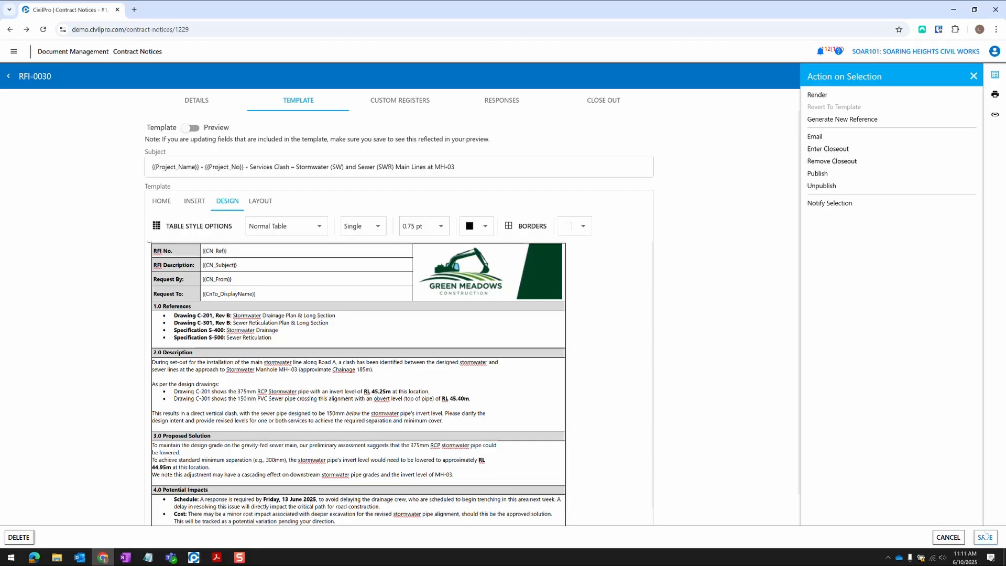
left_click(815, 137)
left_click(482, 324)
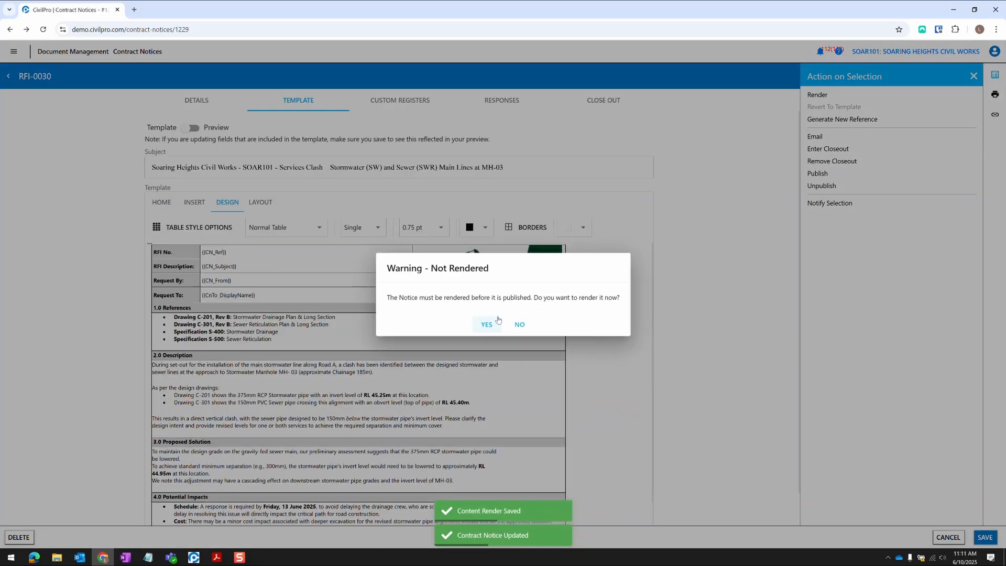
left_click(487, 323)
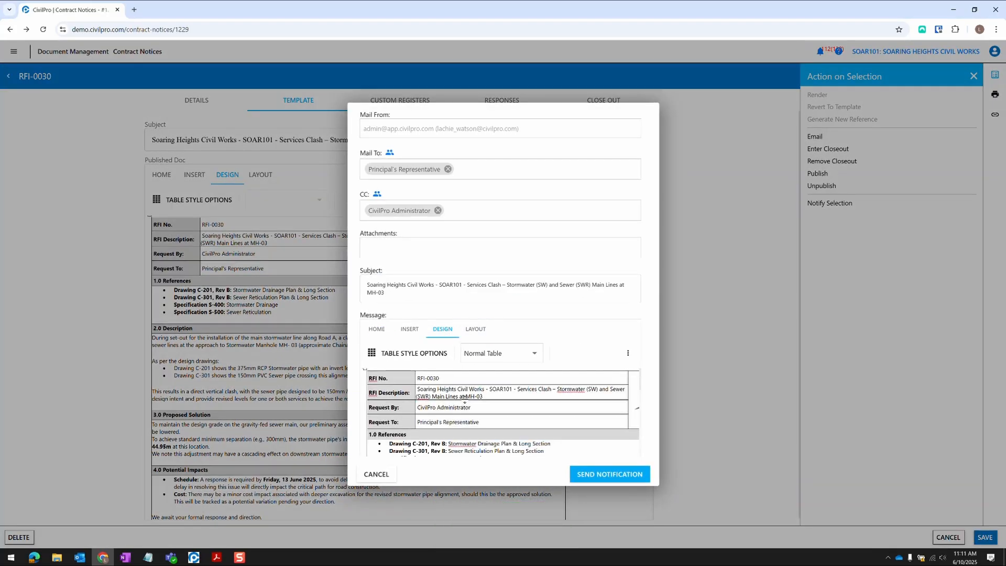
Review the rendered RFI message in the notification email from its header to the notice link.
scroll(440, 397, "down", 5)
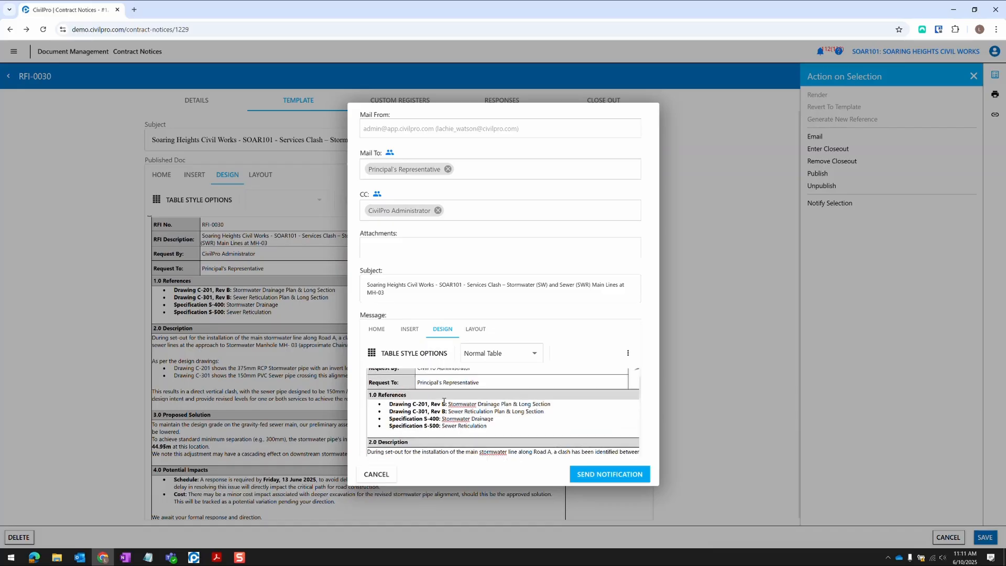
scroll(440, 396, "up", 5)
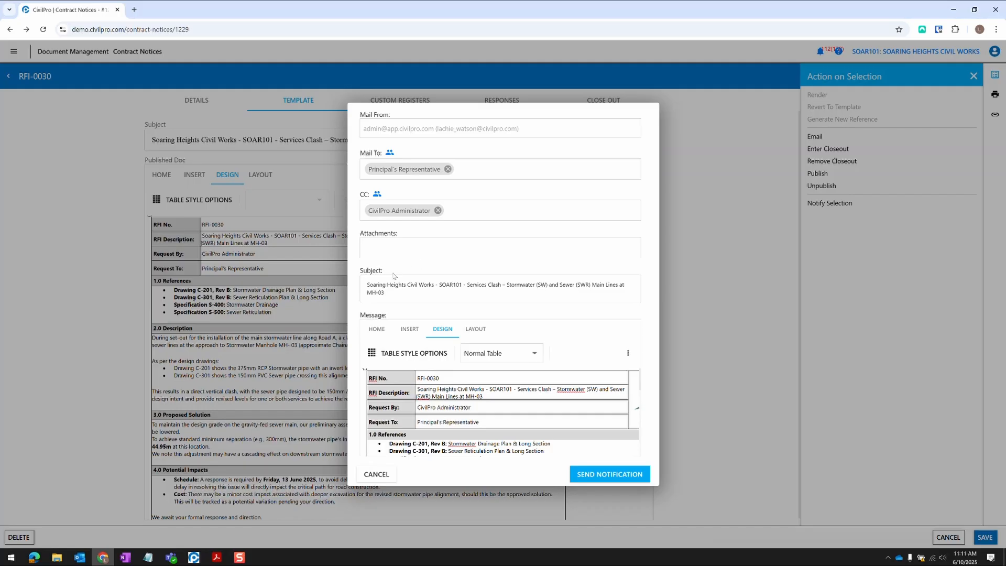
scroll(465, 415, "down", 8)
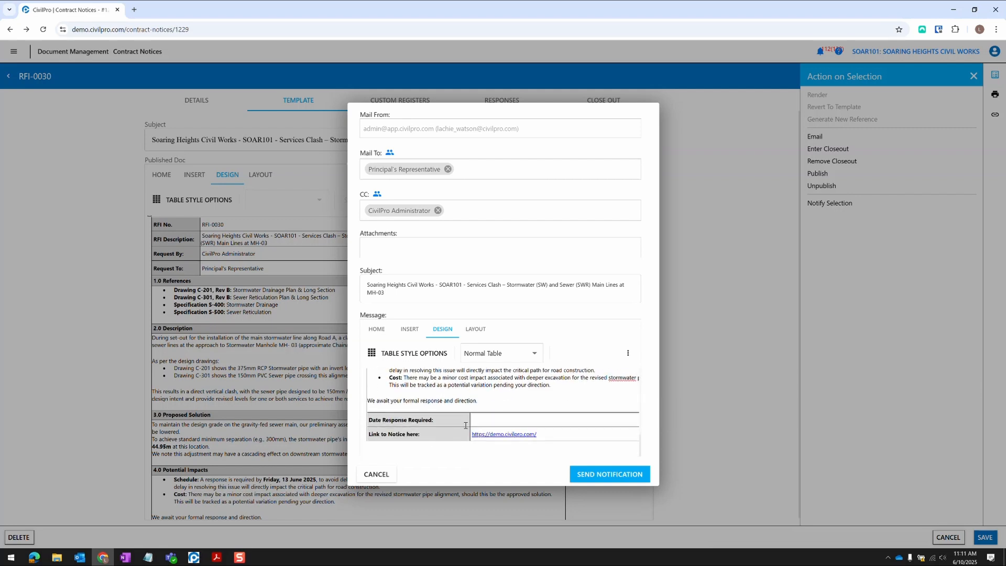
scroll(452, 441, "up", 10)
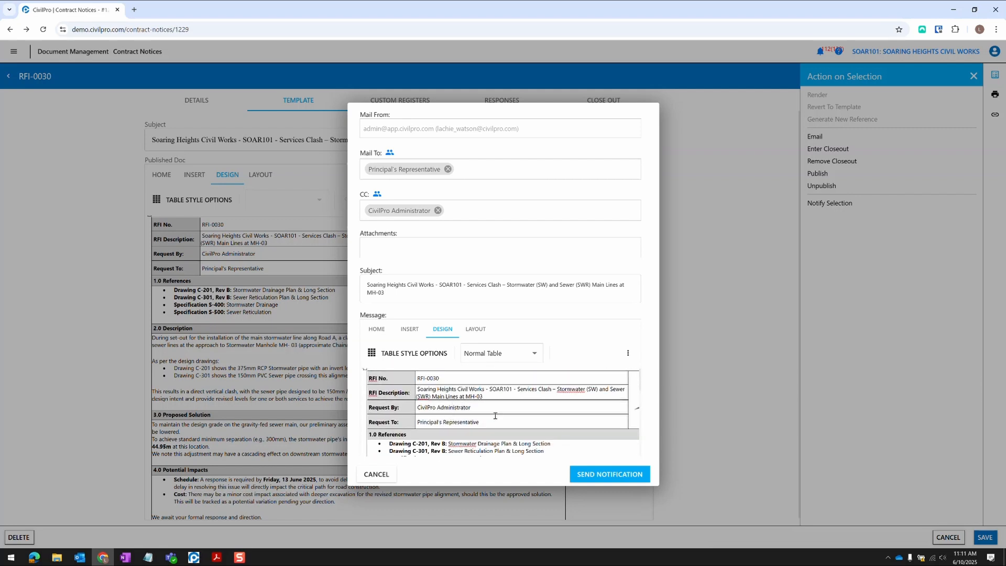
Send the RFI-0030 notification, then switch to Gmail and read the received email down to its attachment.
left_click(596, 479)
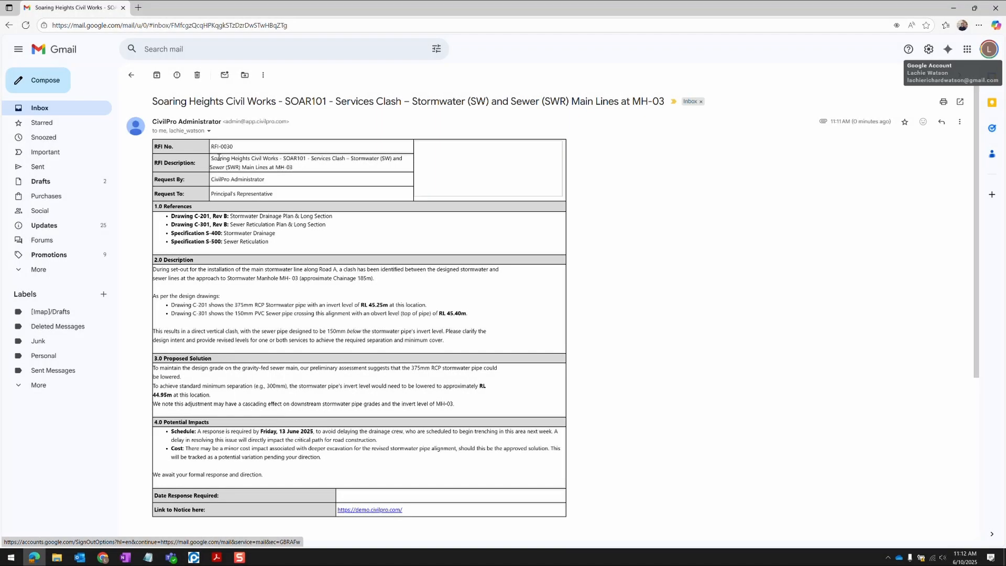
scroll(266, 274, "down", 3)
scroll(285, 363, "up", 3)
scroll(335, 245, "down", 5)
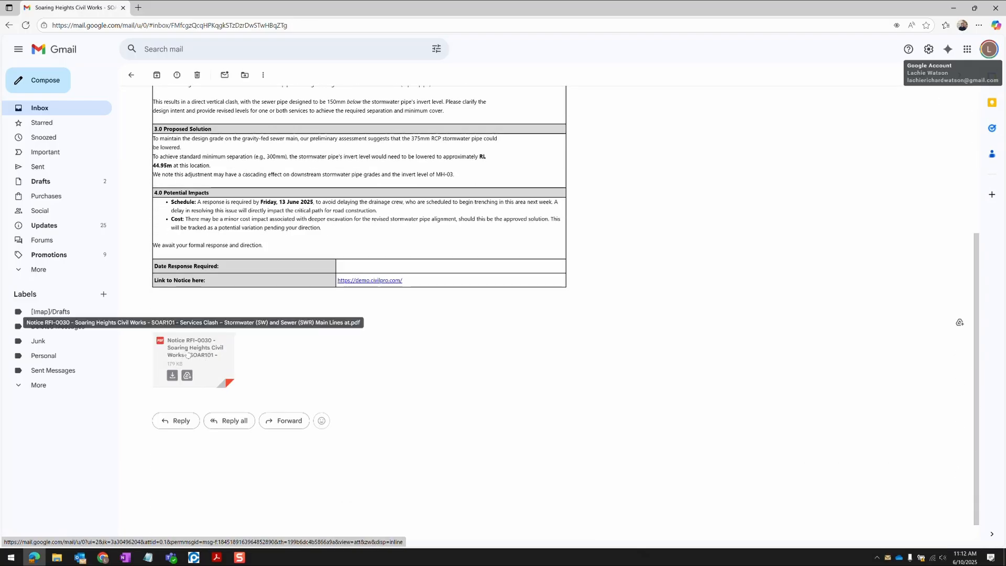
Open the RFI-0030 notice PDF attached to the email, review its page and close the preview.
left_click(188, 356)
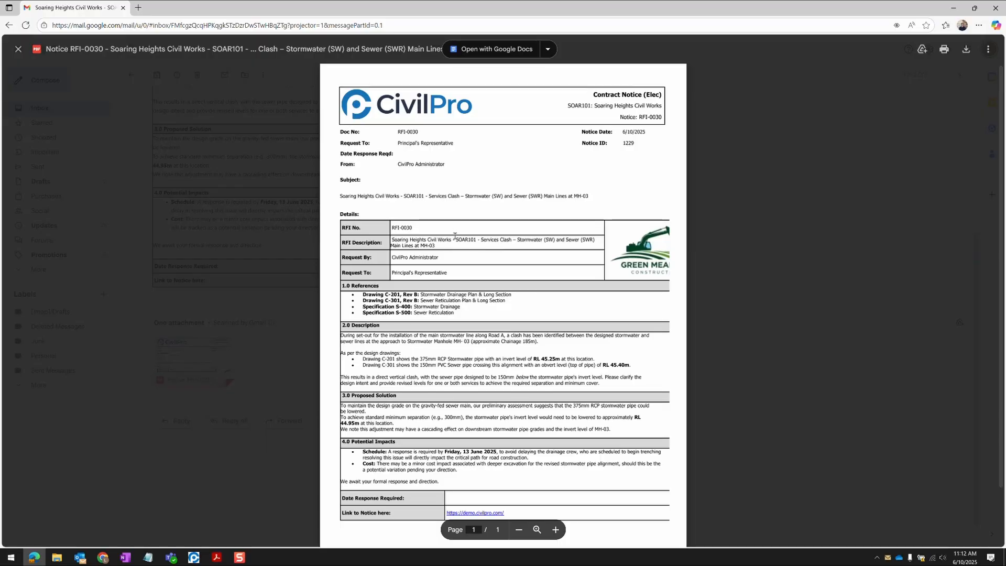
scroll(673, 242, "down", 1)
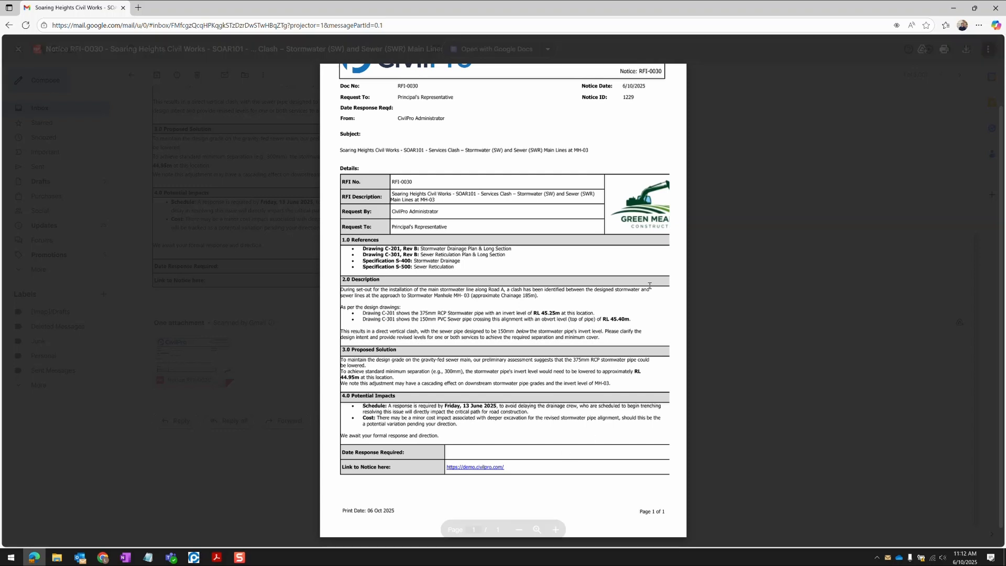
scroll(530, 365, "up", 1)
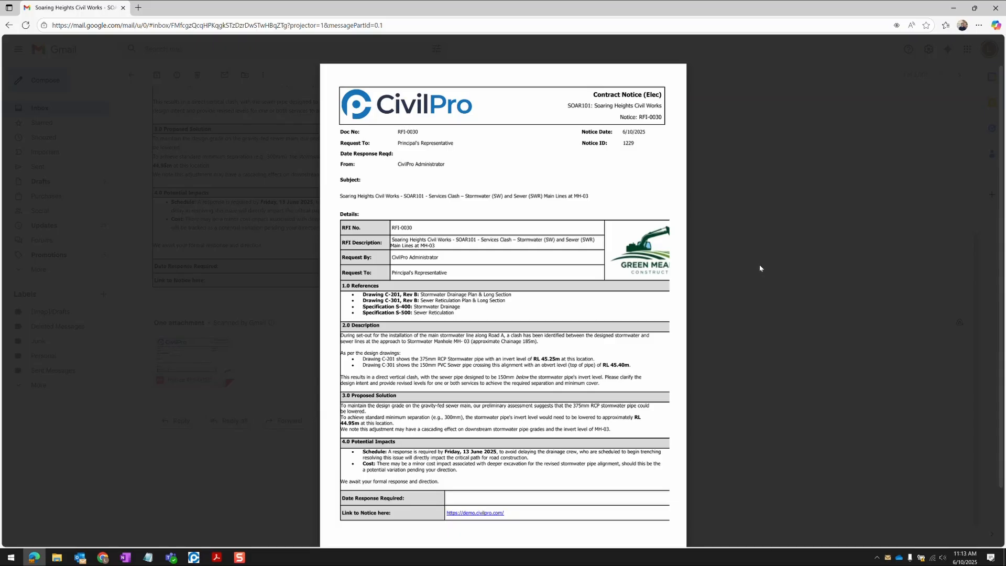
left_click(765, 207)
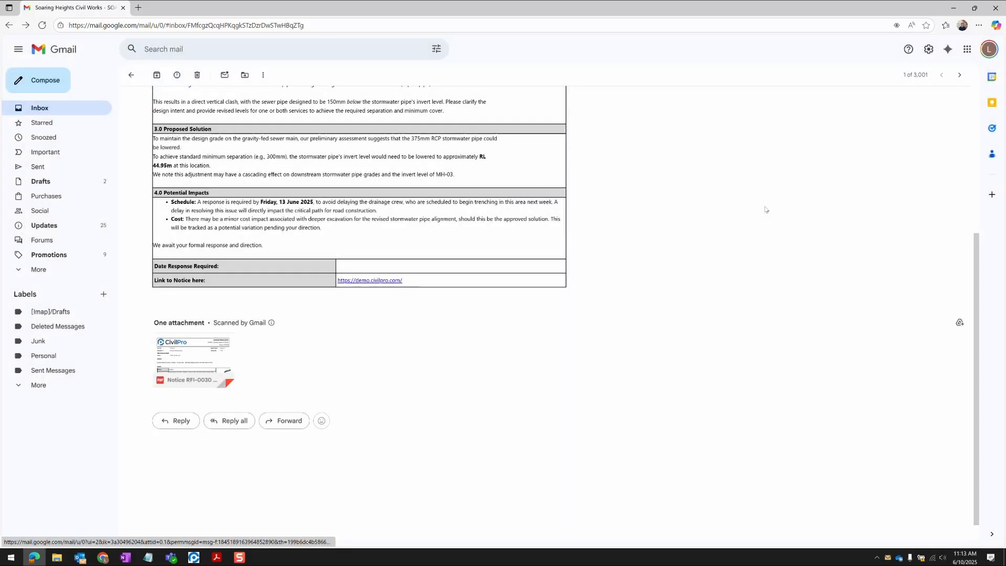
Follow the email's notice link into CivilPro and review the RFI-0030 template and its related items.
scroll(523, 304, "up", 2)
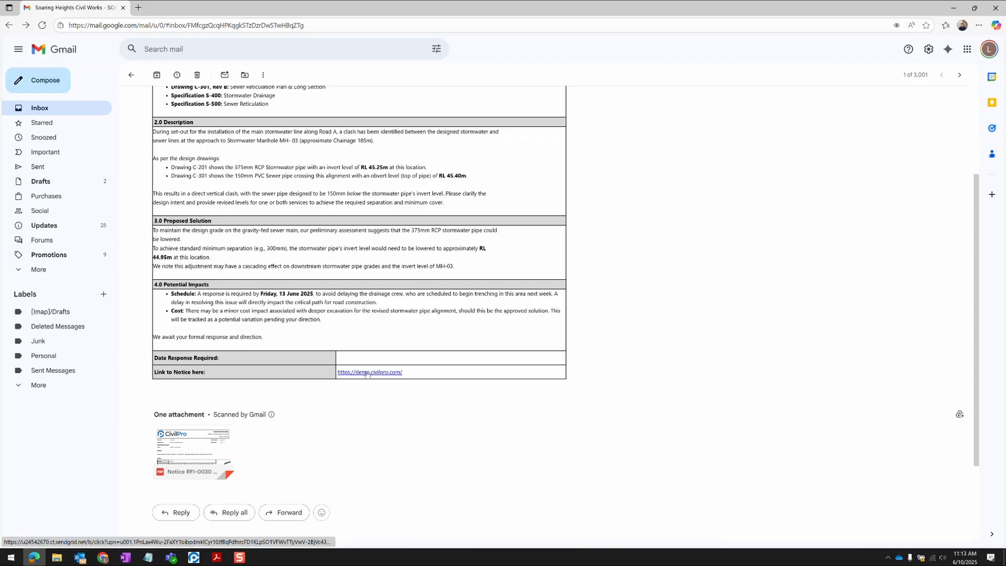
left_click(366, 372)
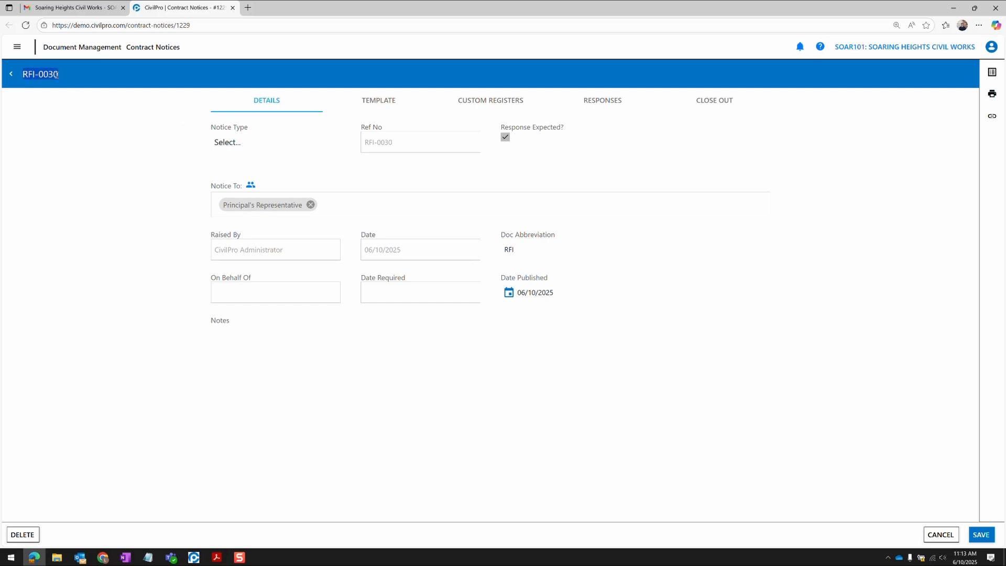
left_click(381, 100)
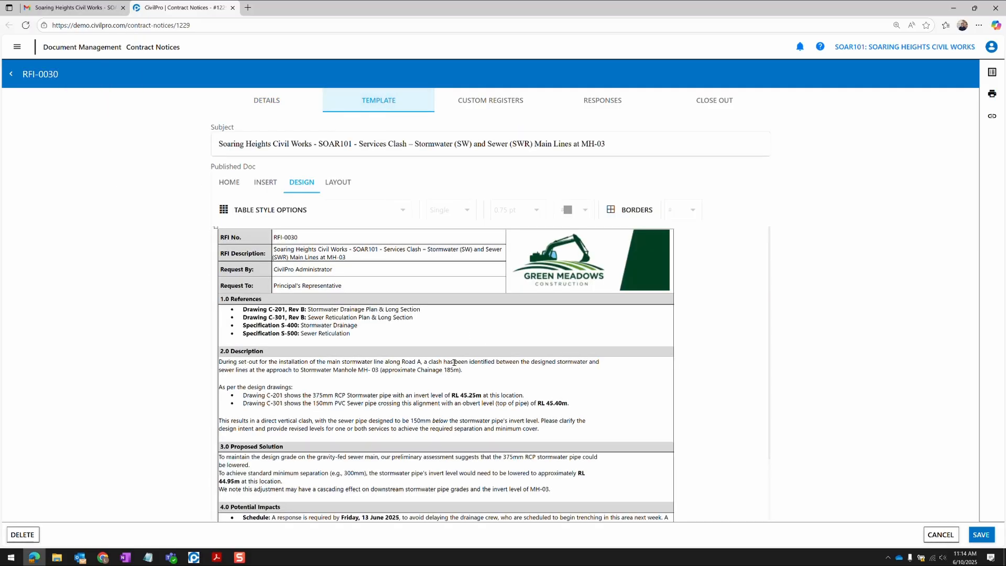
scroll(455, 378, "down", 2)
scroll(436, 451, "up", 2)
left_click(993, 118)
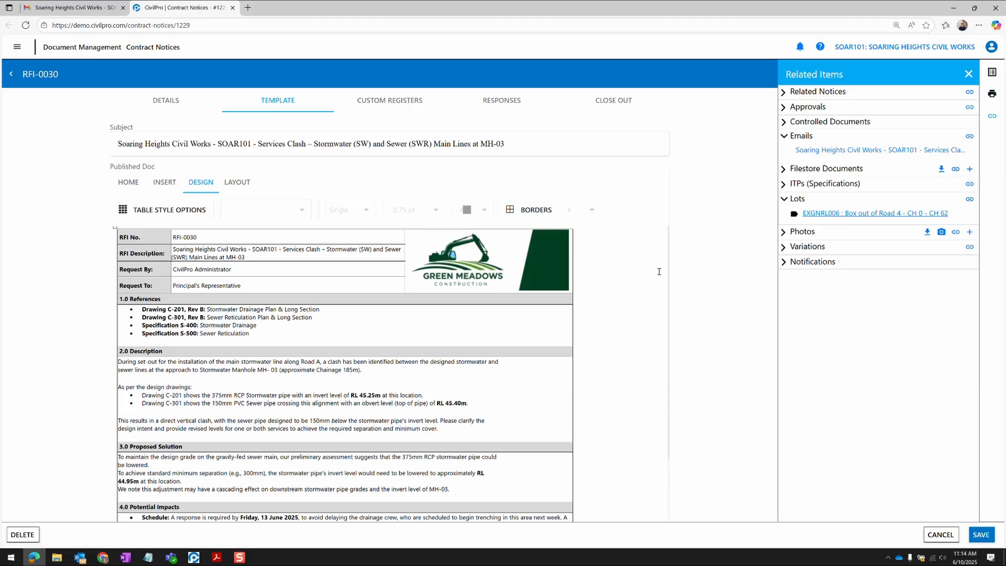
Add a response to RFI-0030 for CivilPro Administrator to action by 07/10/2025, attaching Box Culvert Product Summary.pdf.
left_click(501, 101)
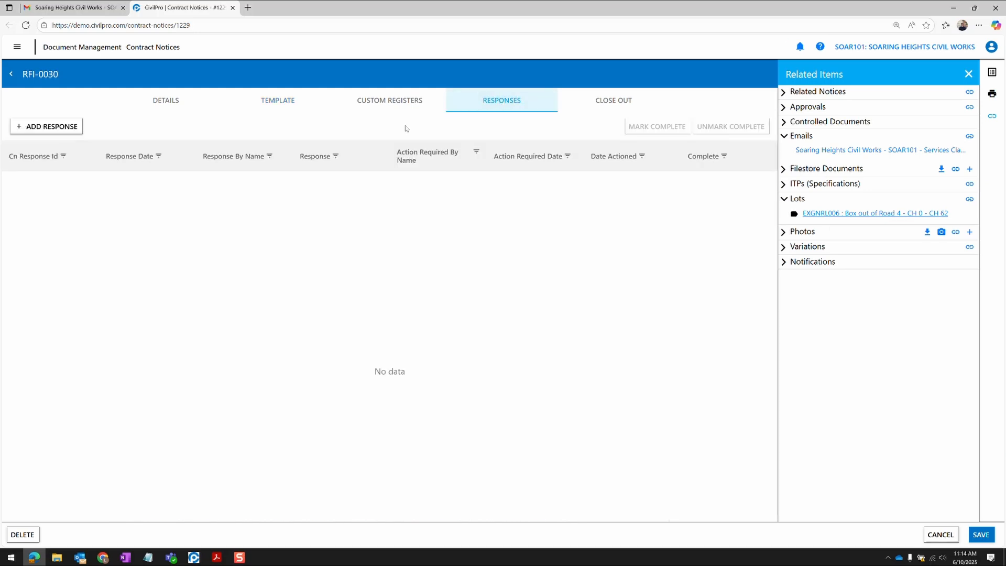
left_click(44, 129)
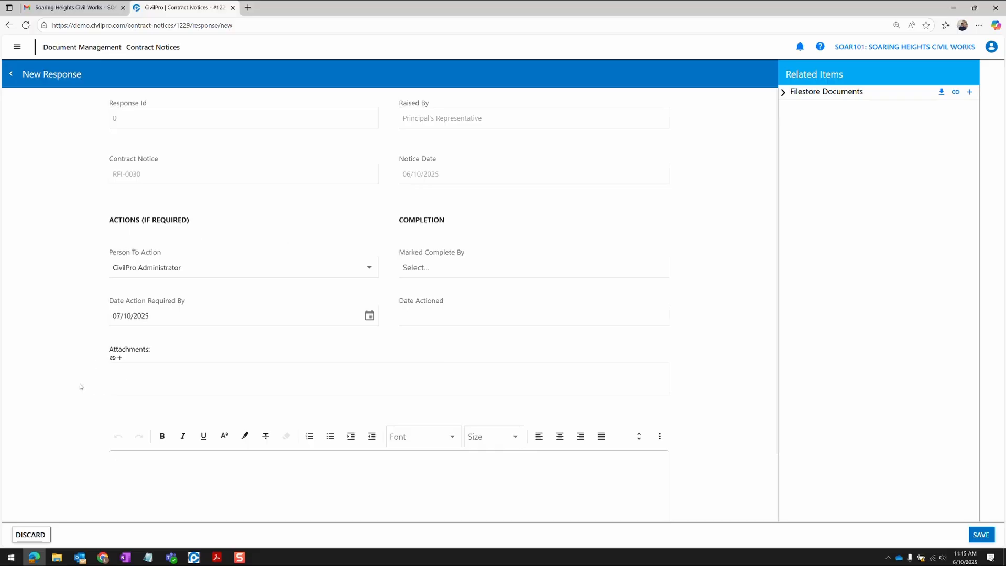
left_click(120, 358)
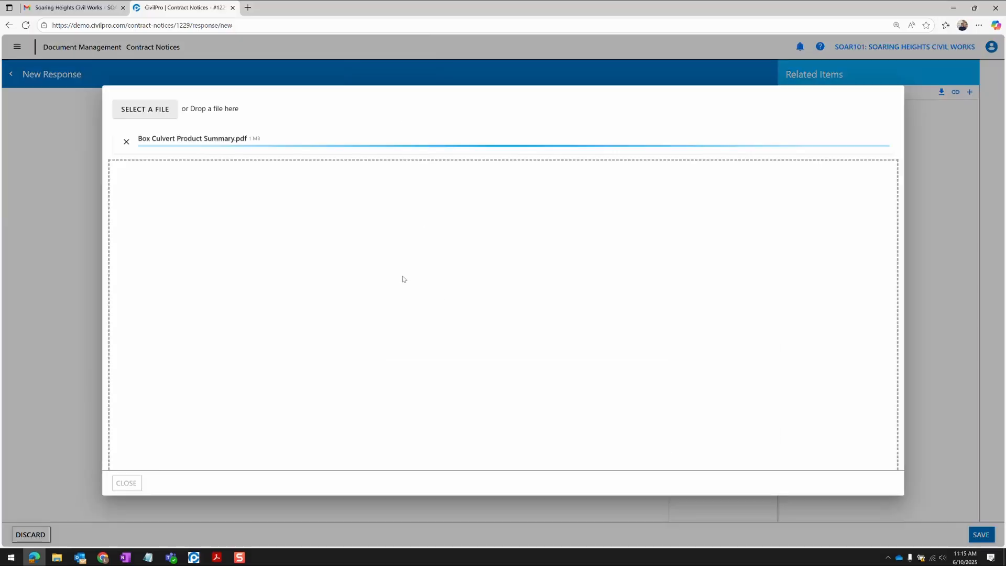
Enter the response text "Please see attached documentation for the proposed Culvert" and save the response, agreeing to send a notification.
scroll(196, 438, "down", 1)
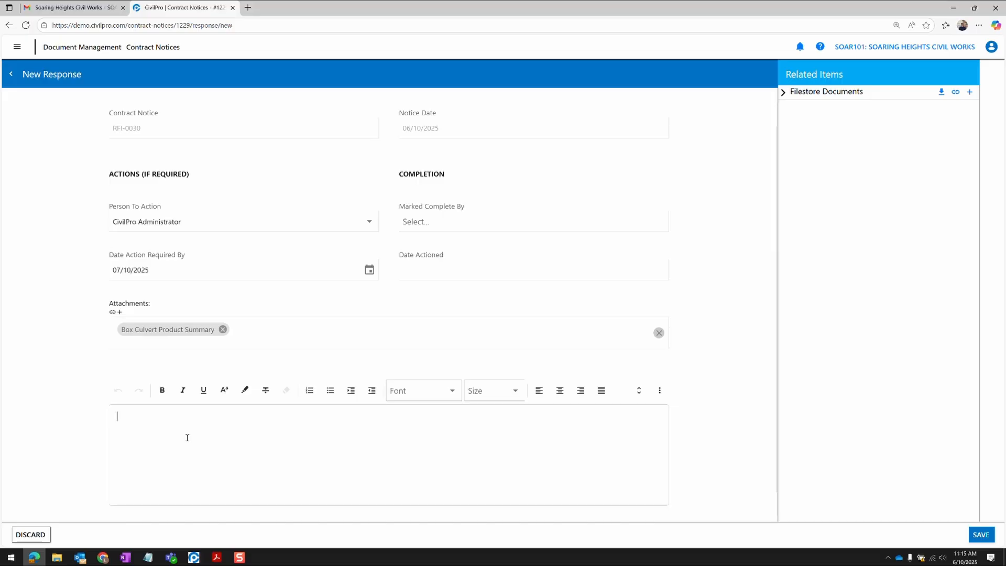
type("Please see atttached documentation for the proposed Culvert")
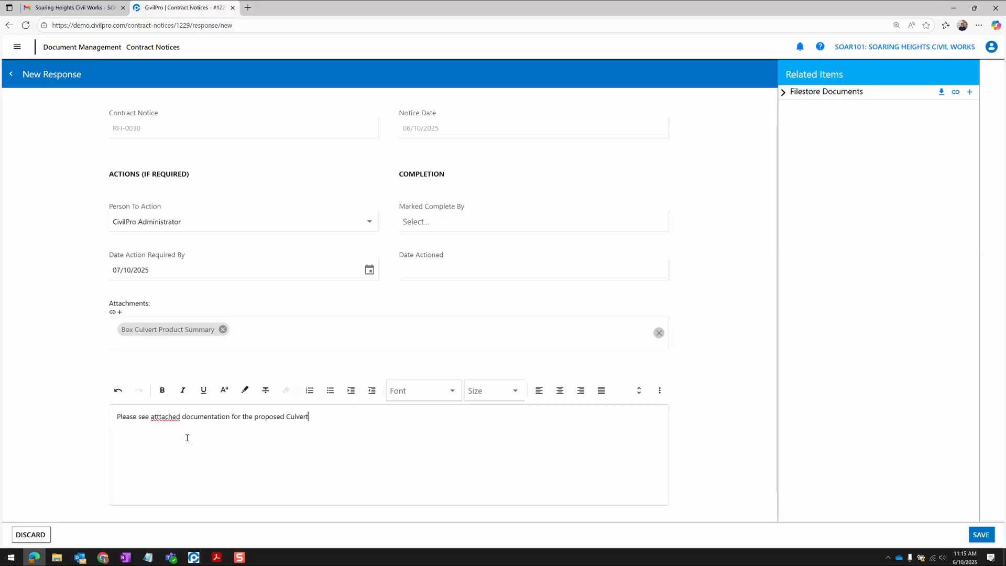
double_click(165, 417)
type("attached")
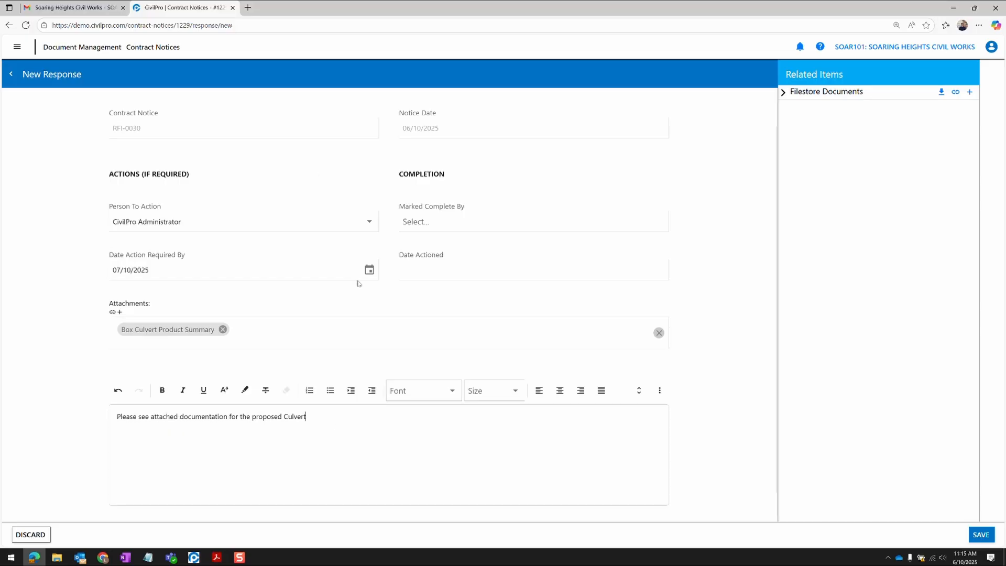
left_click(982, 535)
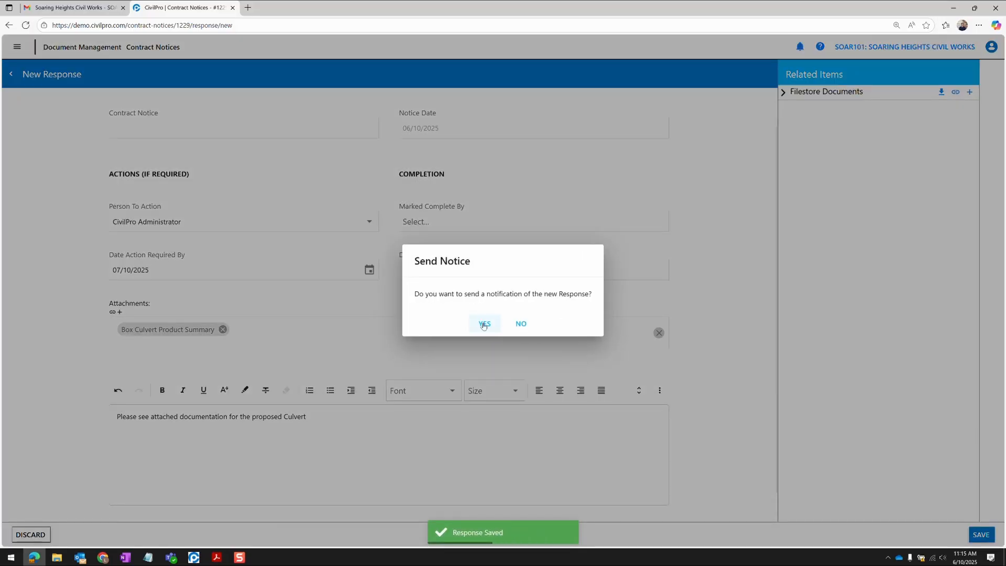
left_click(484, 324)
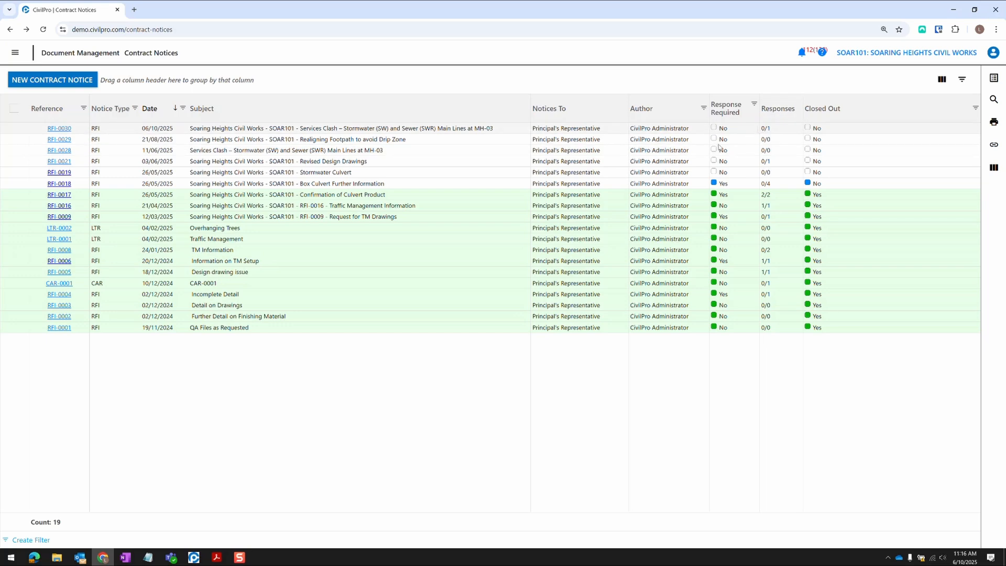
Reopen notice RFI-0030 from the contract notices register and mark the Principal's Representative's response complete.
left_click(61, 130)
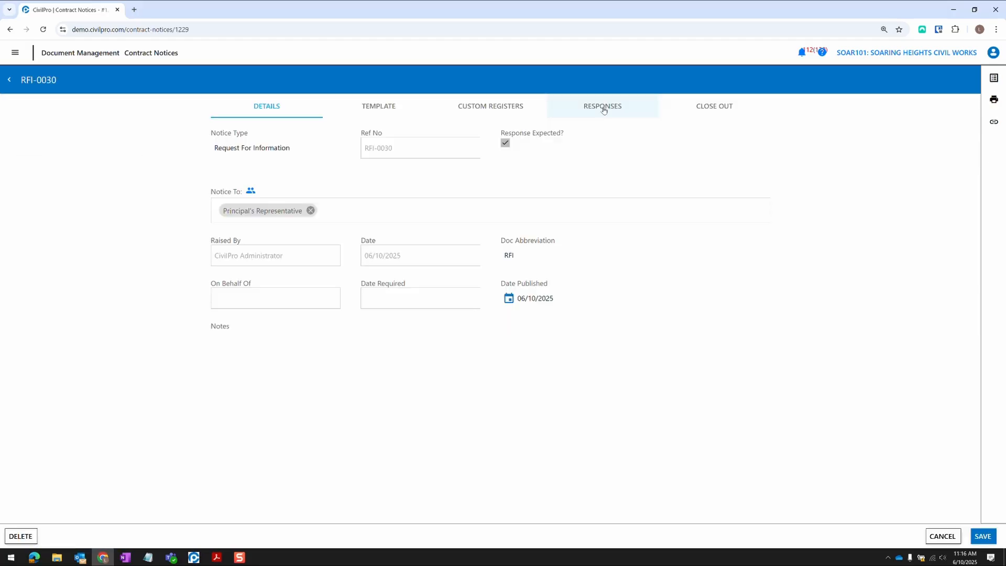
left_click(602, 105)
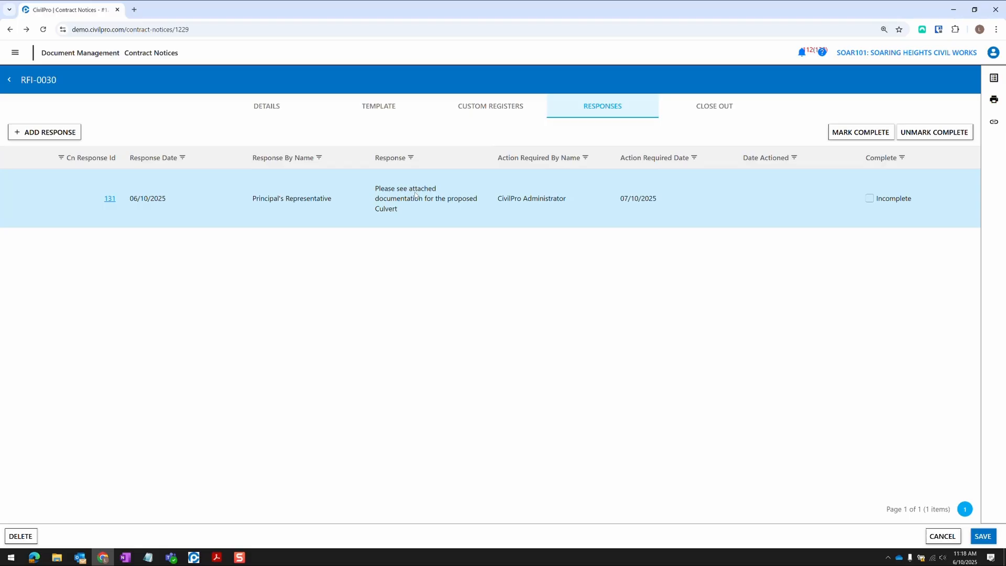
left_click(862, 137)
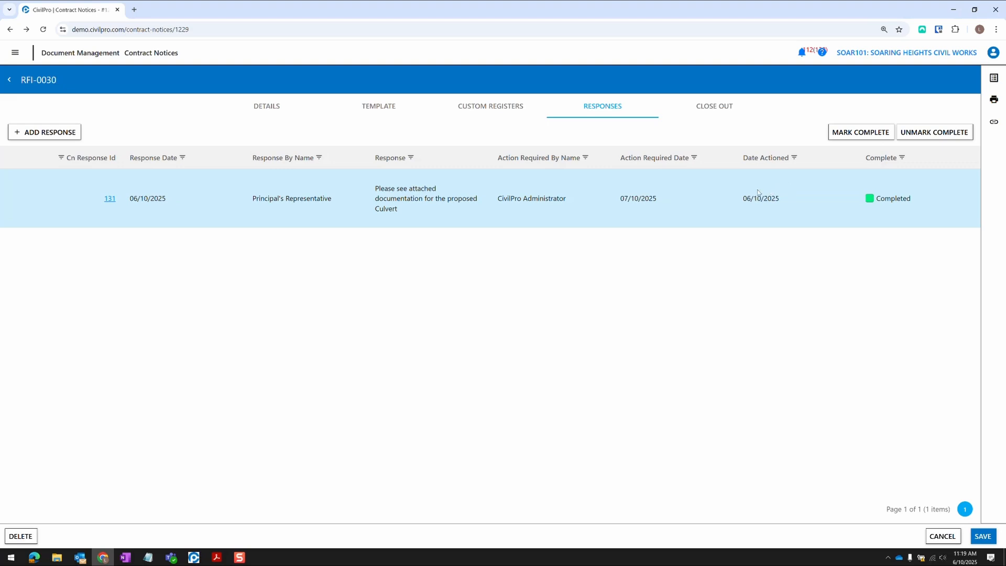
Close out contract notice RFI-0030 with the comment "RFI Complete".
left_click(994, 78)
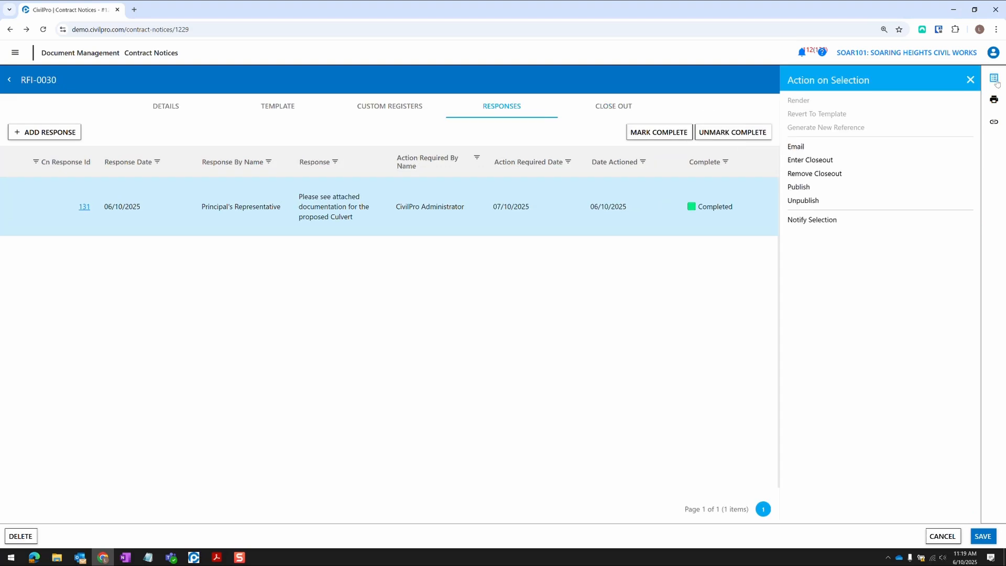
left_click(810, 159)
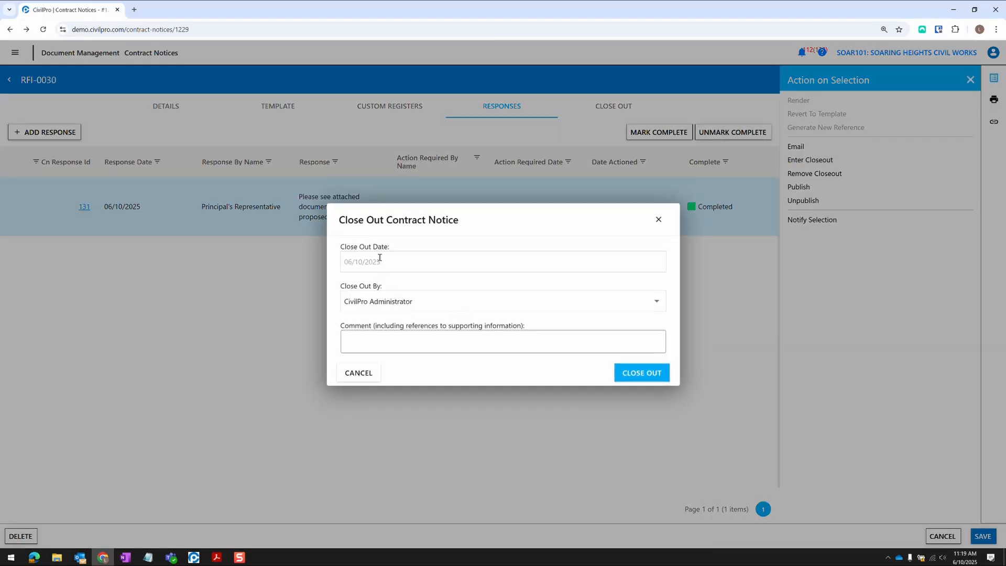
left_click(419, 344)
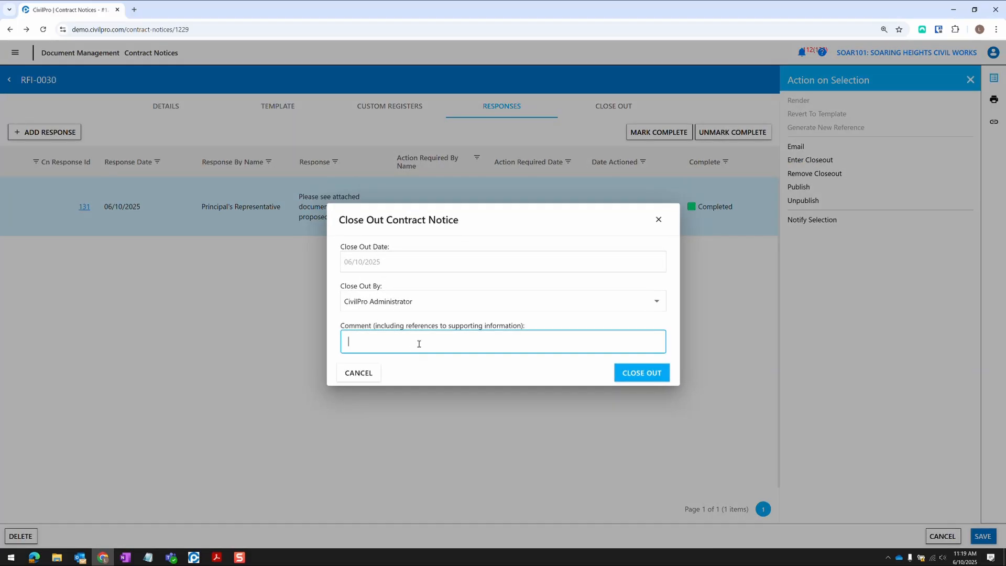
type("RFI Complete")
left_click(640, 374)
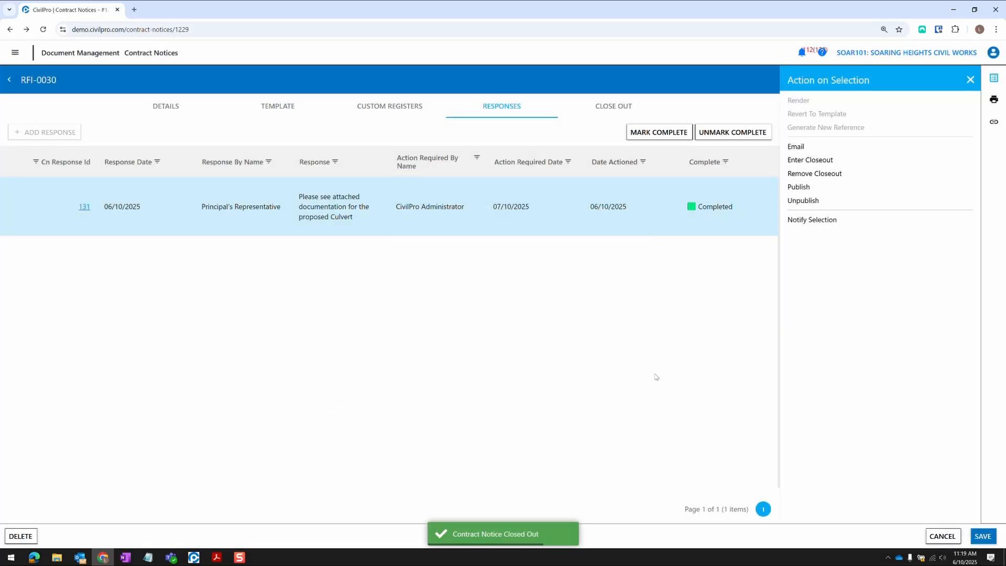